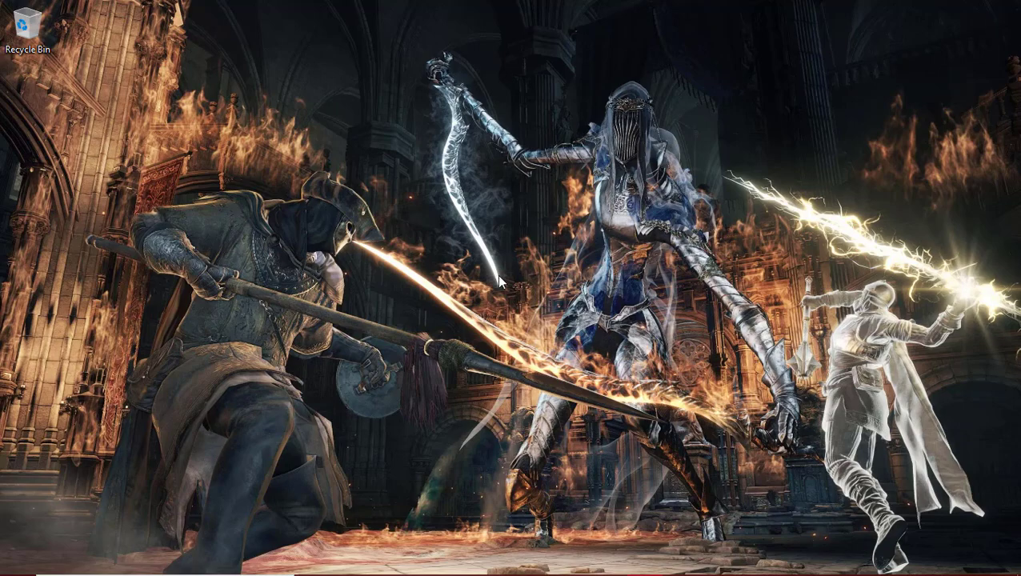
Restore the Brave window showing TD Ameritrade's thinkorswim Desktop download page
mouse_move(452, 574)
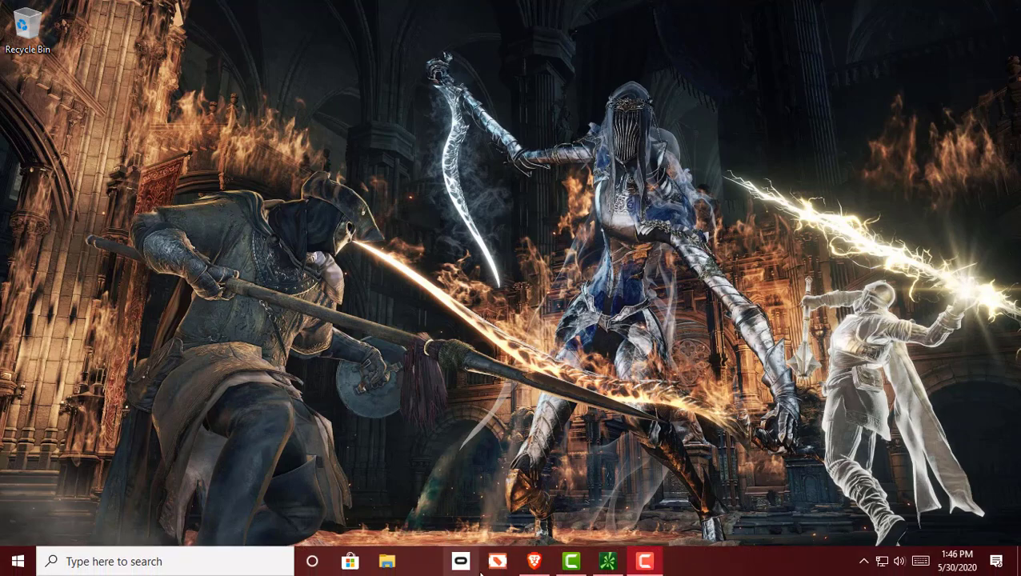
mouse_move(524, 565)
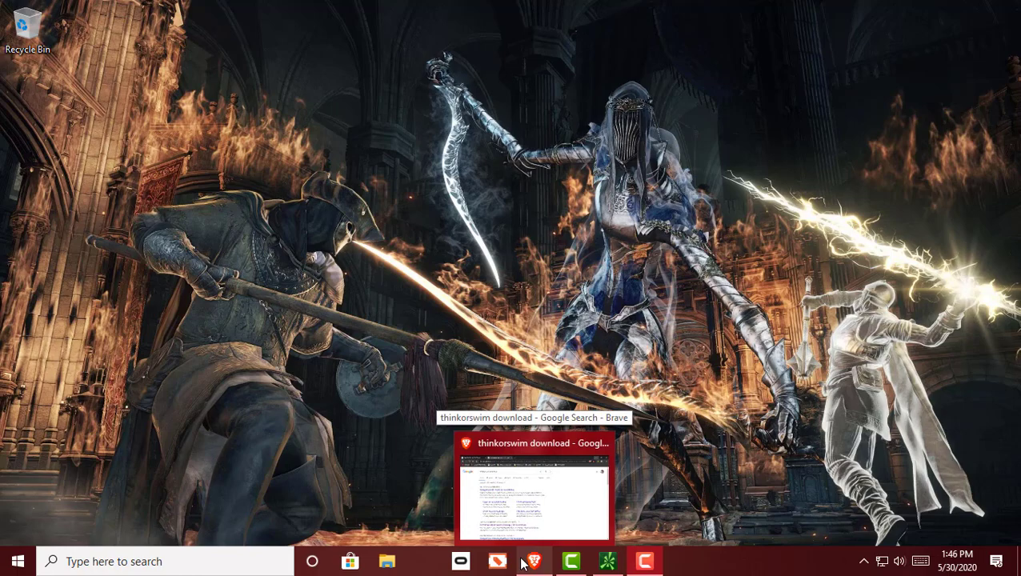
left_click(524, 565)
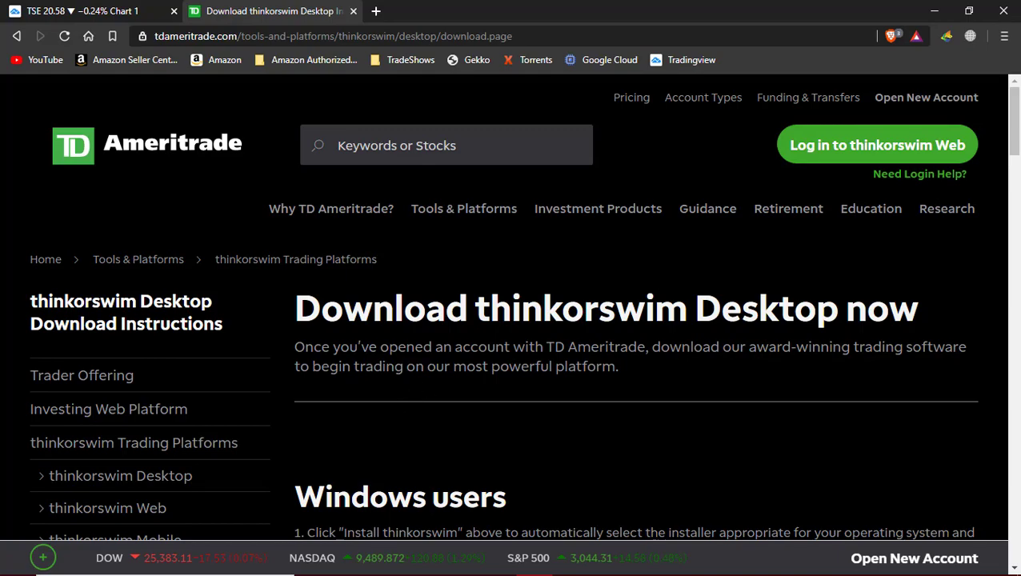
Find the Windows instructions on the download page and start the 64-bit thinkorswim installer download
scroll(768, 333, "down", 2)
scroll(377, 394, "down", 8)
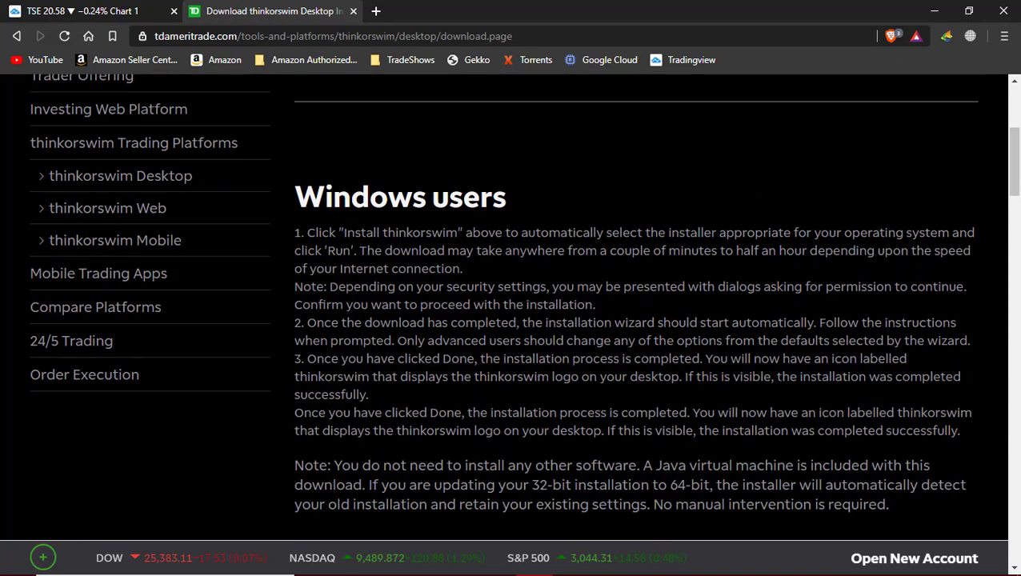
scroll(377, 394, "down", 2)
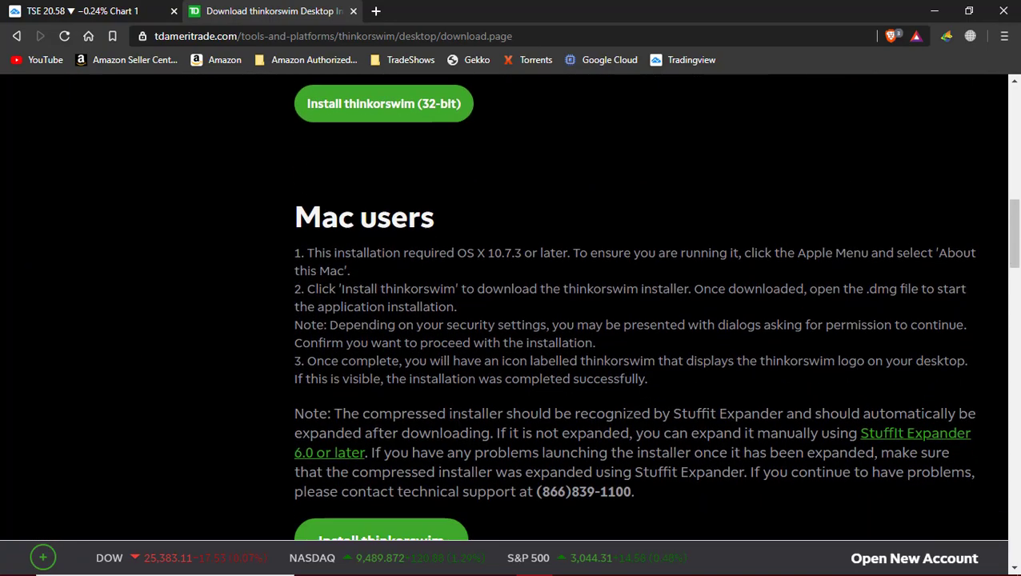
scroll(449, 430, "up", 1)
scroll(413, 478, "down", 2)
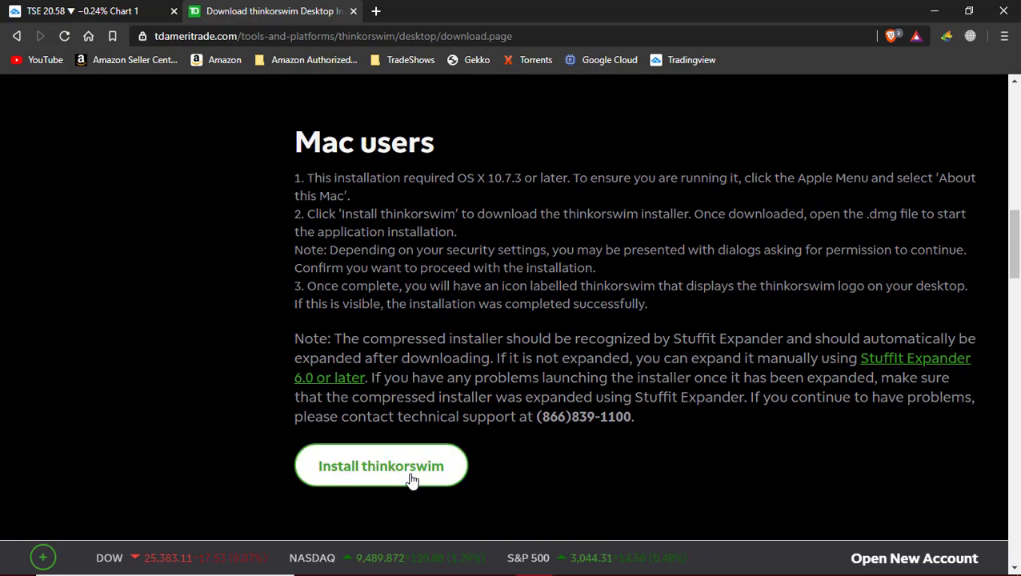
scroll(521, 369, "up", 3)
scroll(526, 367, "up", 3)
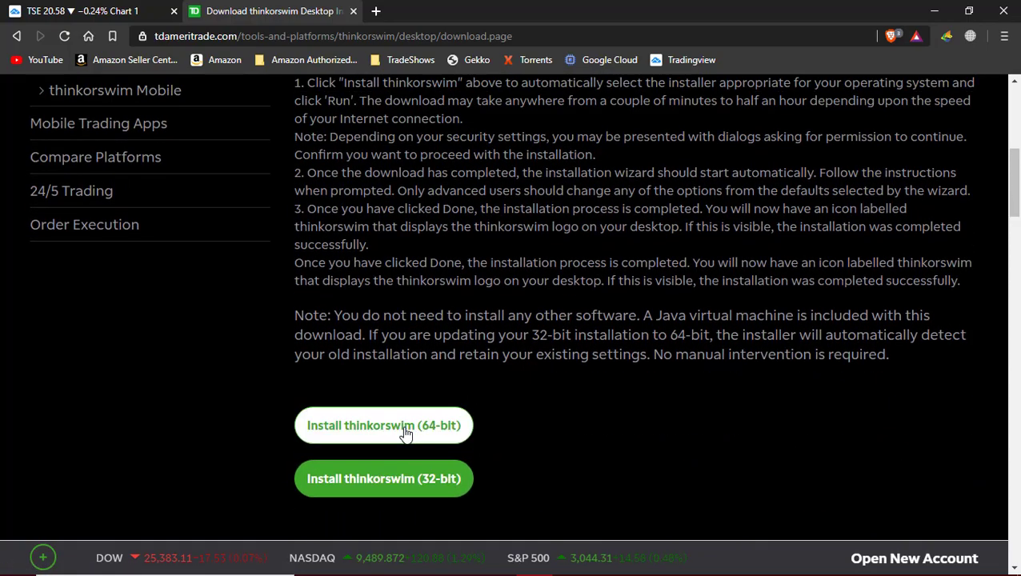
left_click(406, 433)
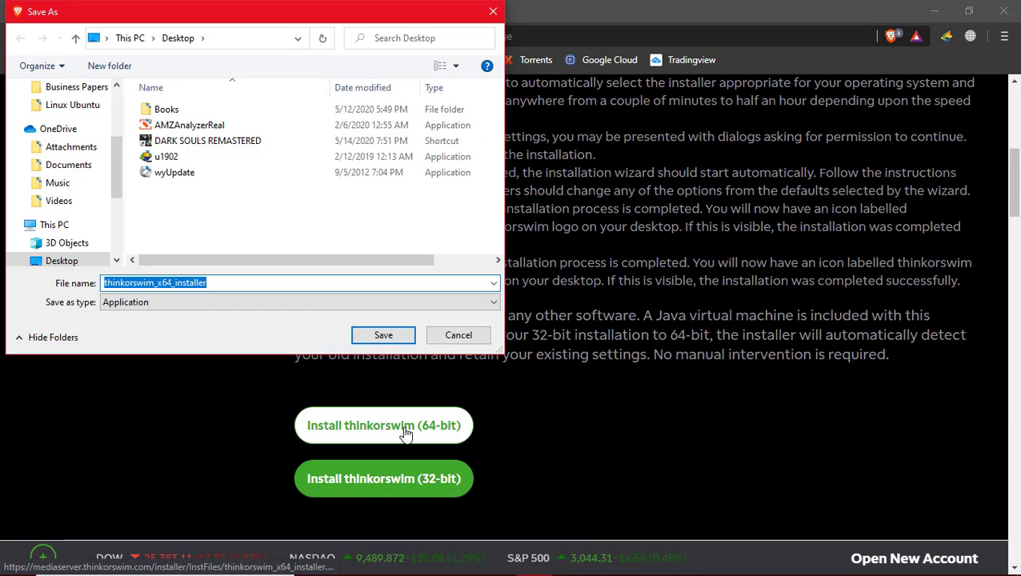
Save the installer to the Desktop, then cancel that download and minimize Brave
left_click(383, 336)
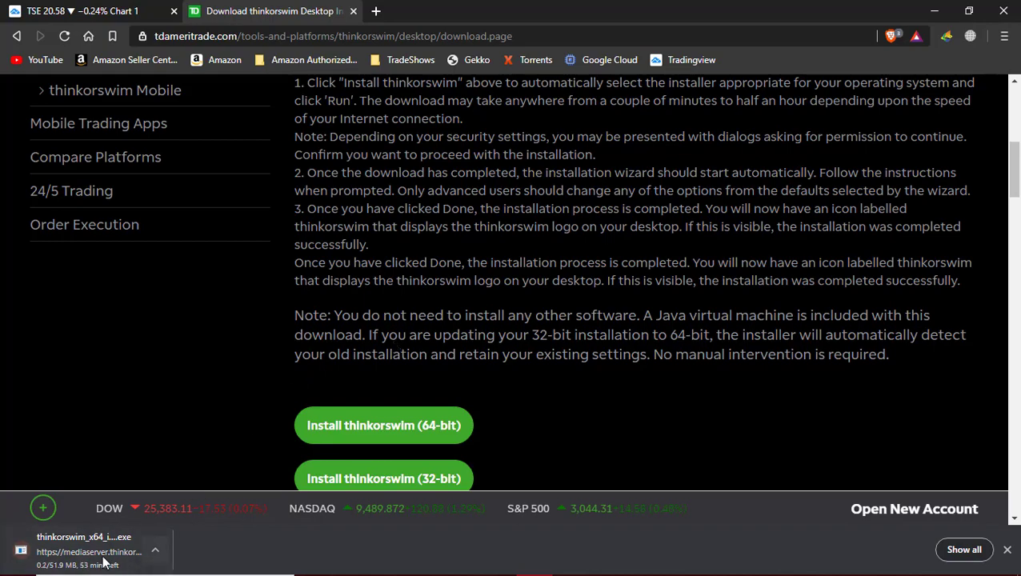
left_click(155, 553)
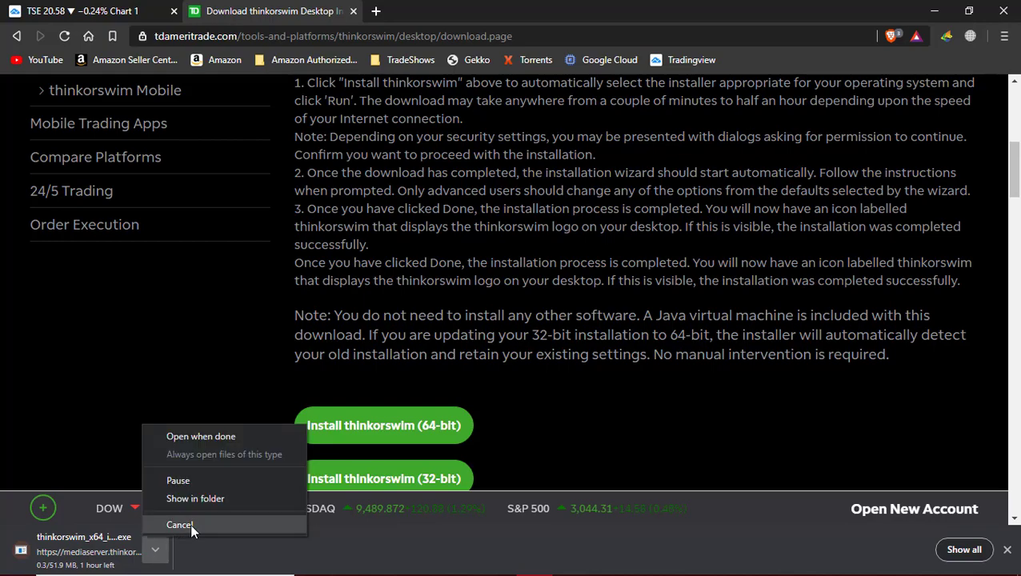
left_click(180, 525)
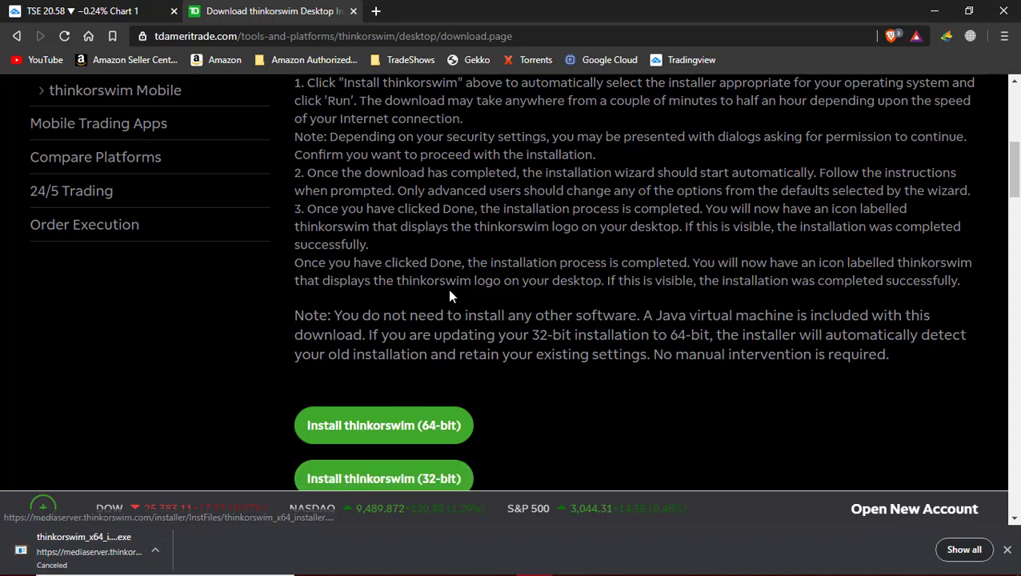
left_click(935, 15)
Bring thinkorswim forward, switch to the Monitor section, and show the Scan menu options
mouse_move(514, 560)
left_click(607, 562)
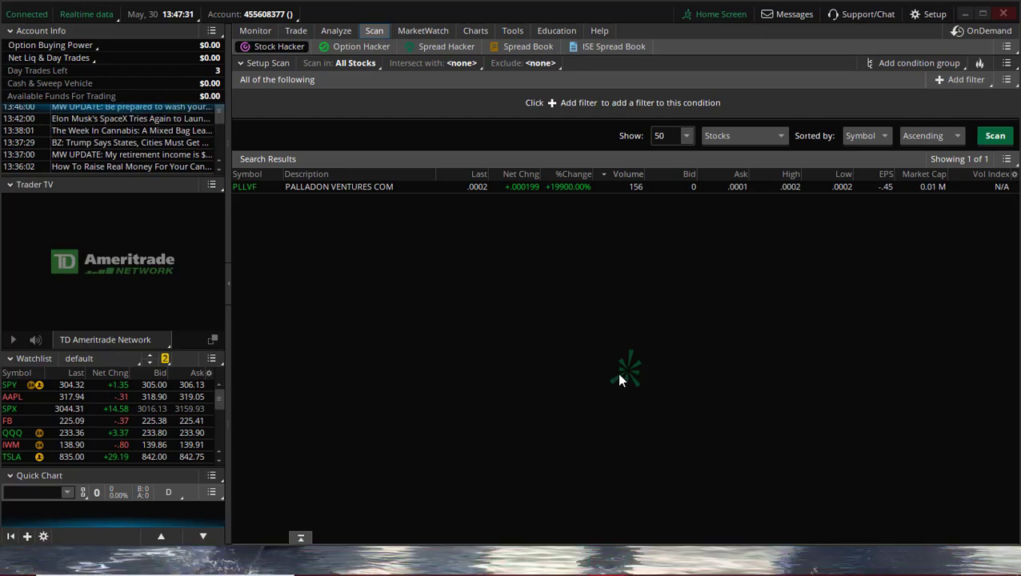
left_click(266, 32)
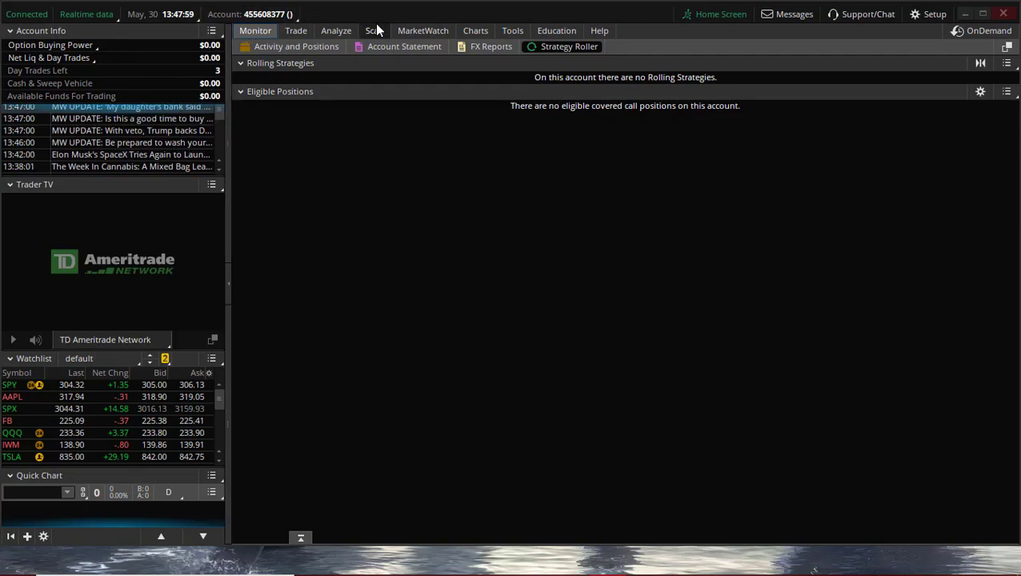
mouse_move(376, 31)
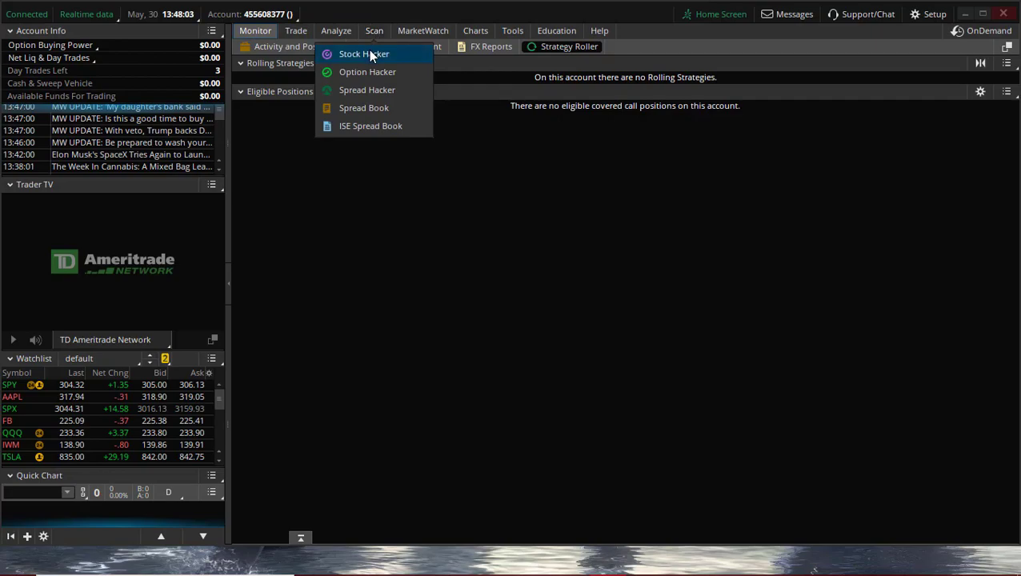
Open Stock Hacker, add a Study filter, and choose Custom... from the study list
left_click(369, 54)
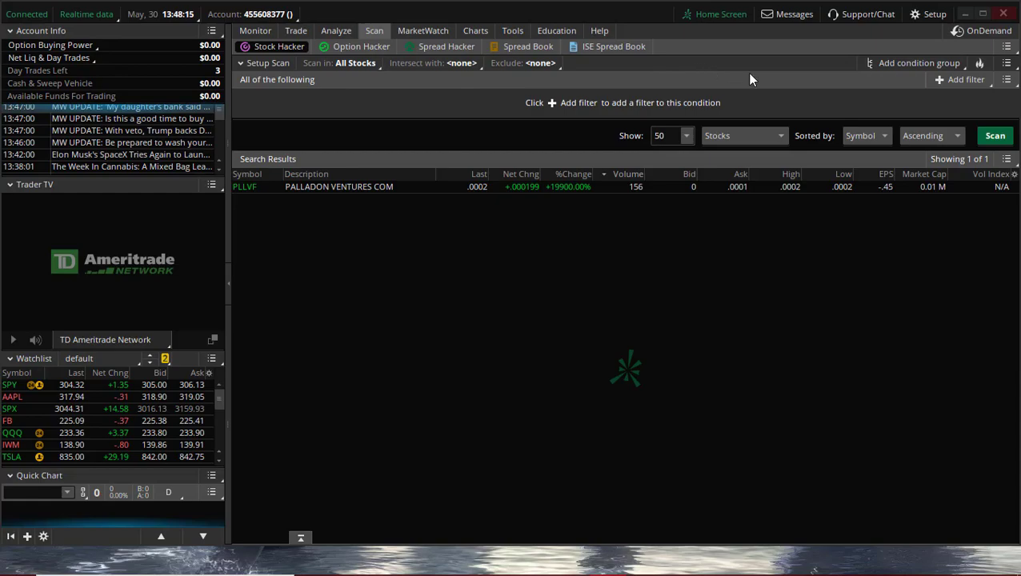
left_click(938, 80)
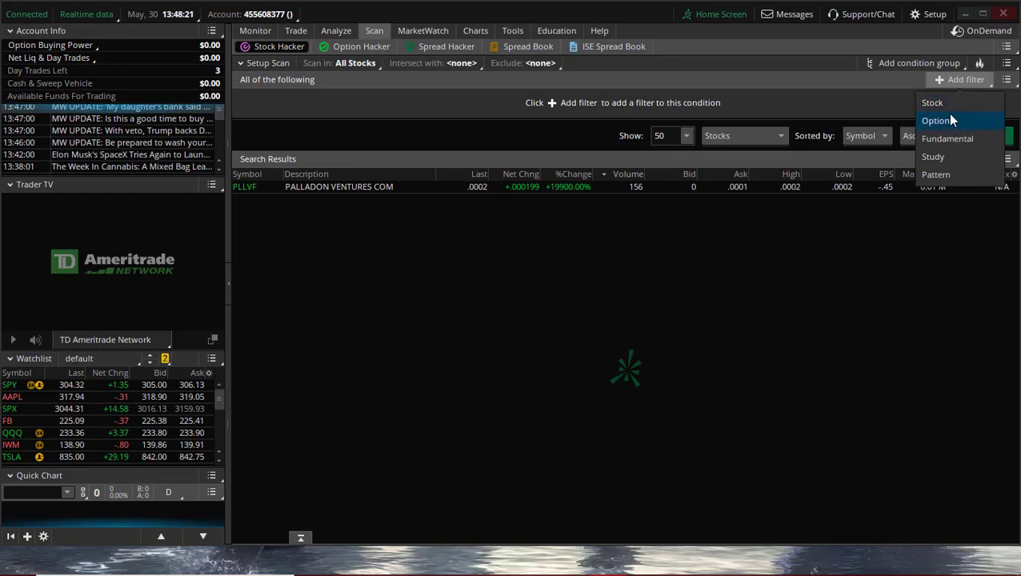
left_click(933, 157)
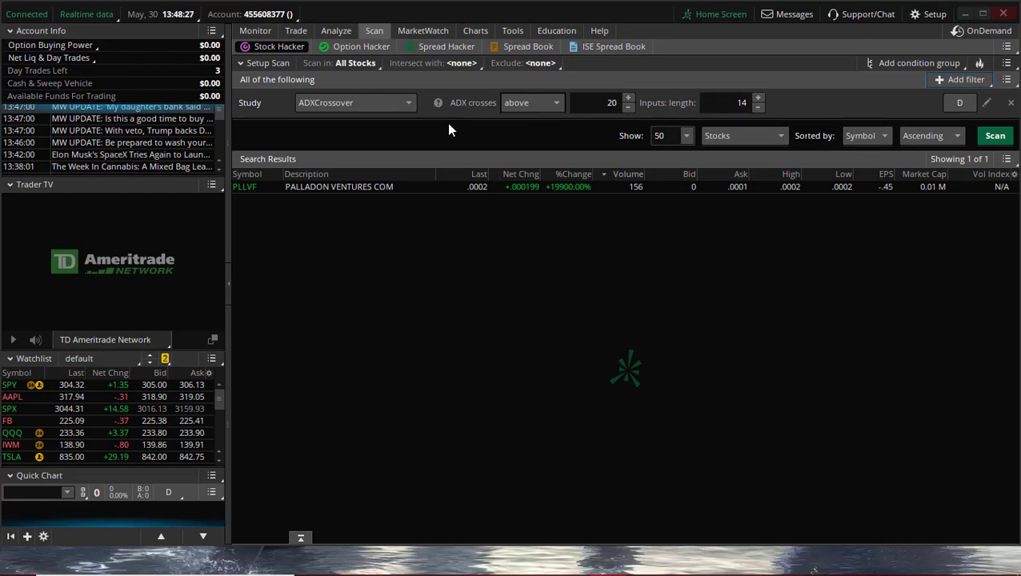
left_click(410, 103)
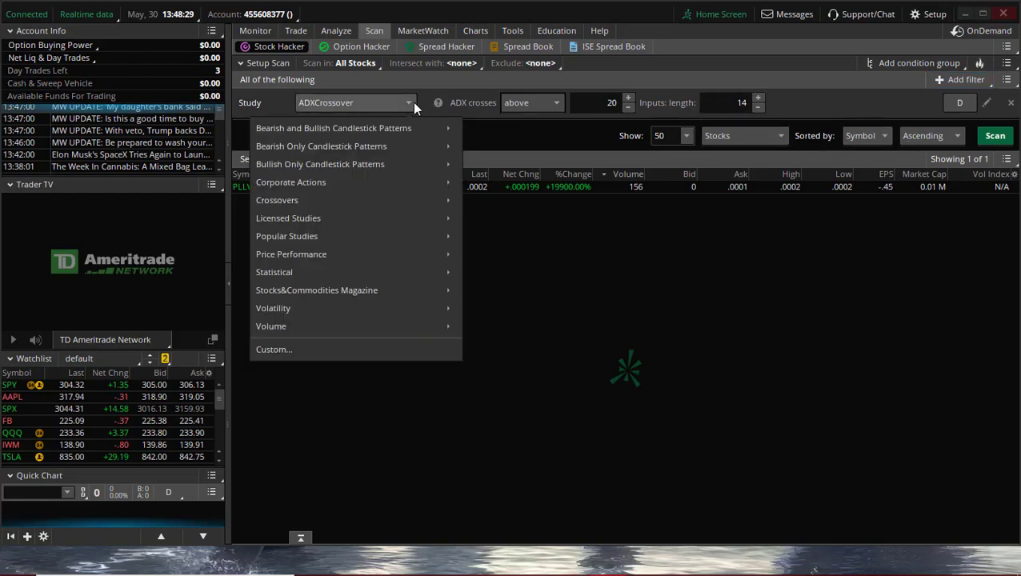
mouse_move(415, 131)
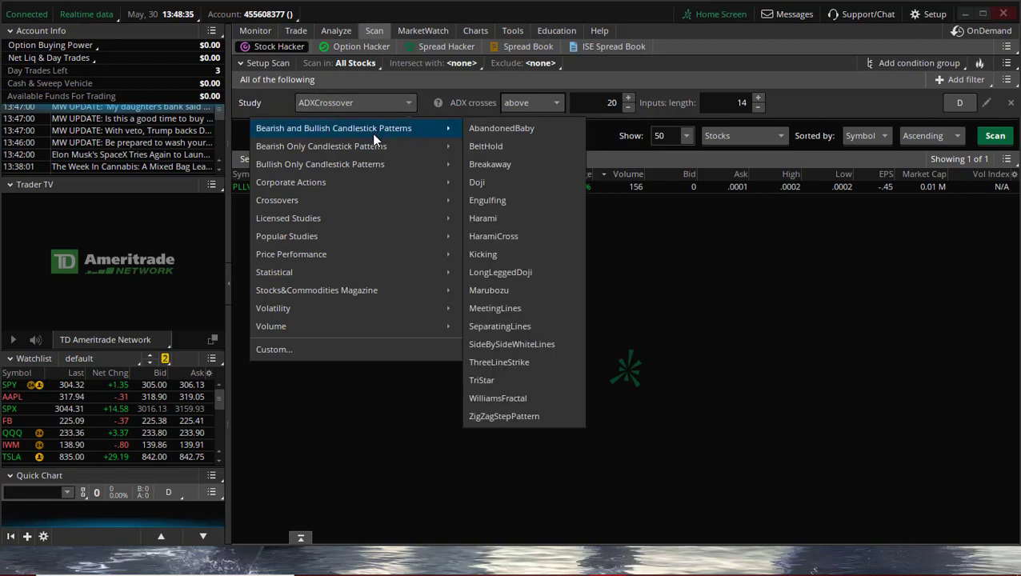
mouse_move(367, 202)
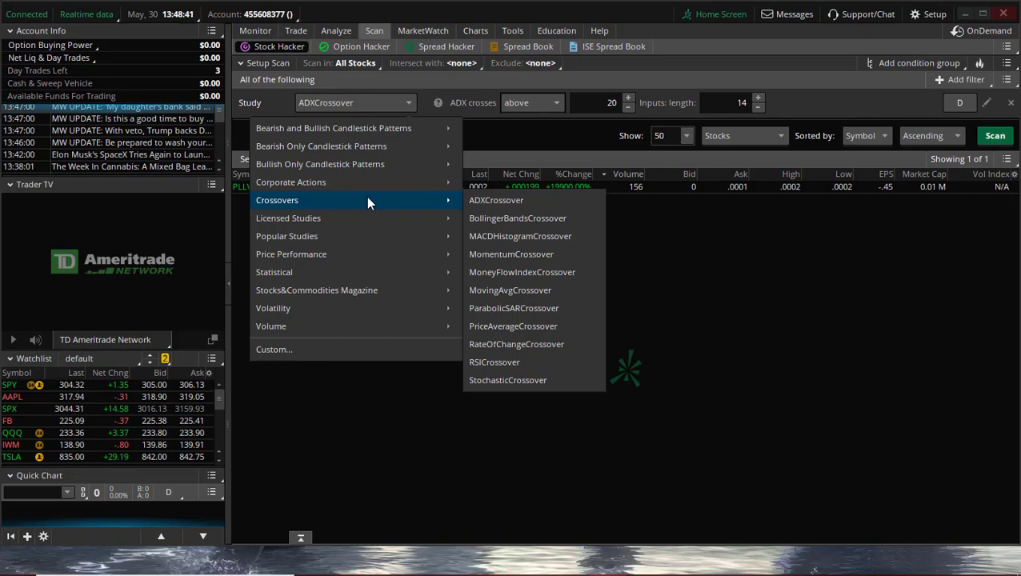
mouse_move(365, 237)
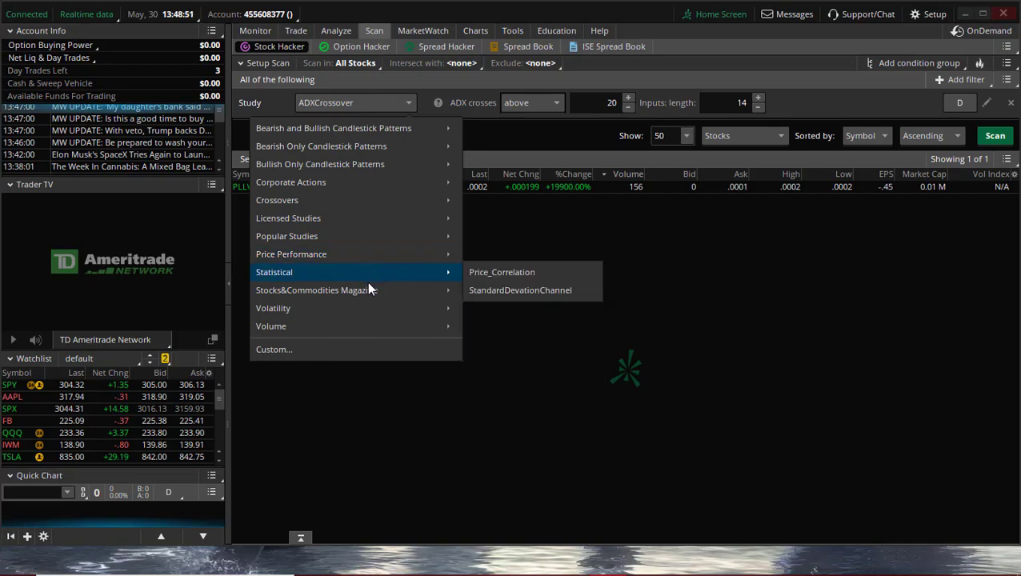
mouse_move(369, 291)
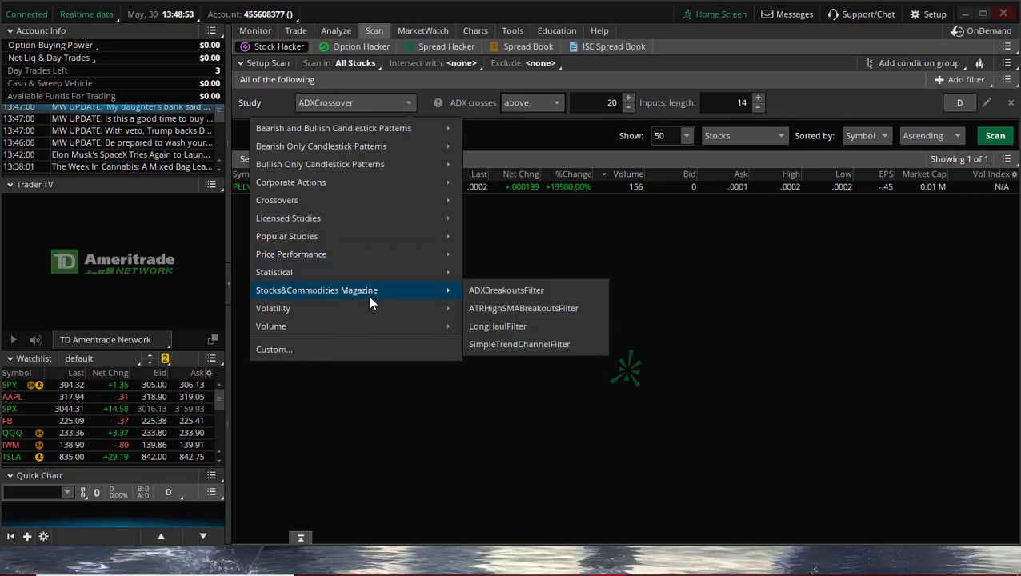
left_click(359, 350)
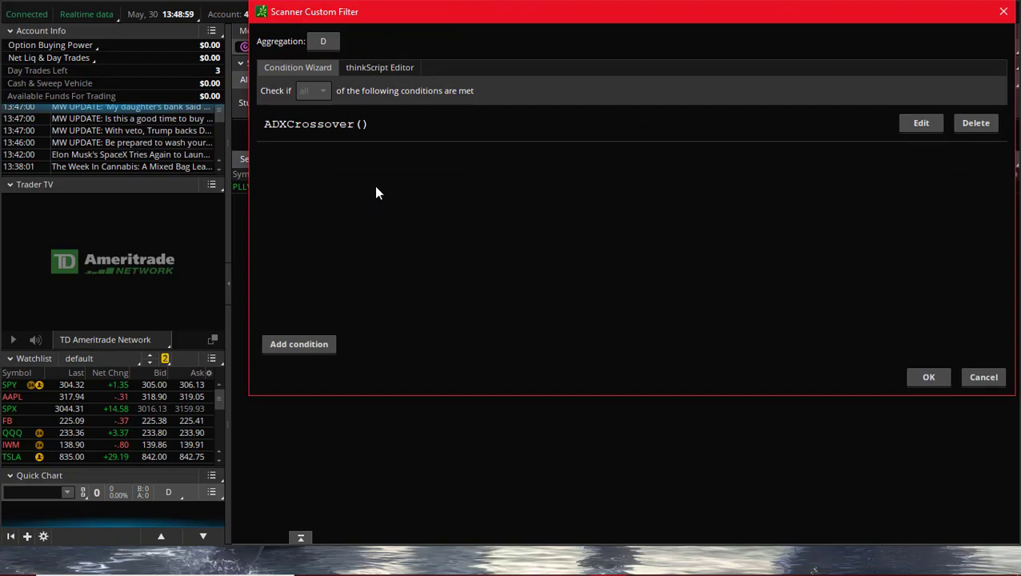
In the thinkScript Editor, select the ADXCrossover() code so it can be replaced
left_click(372, 67)
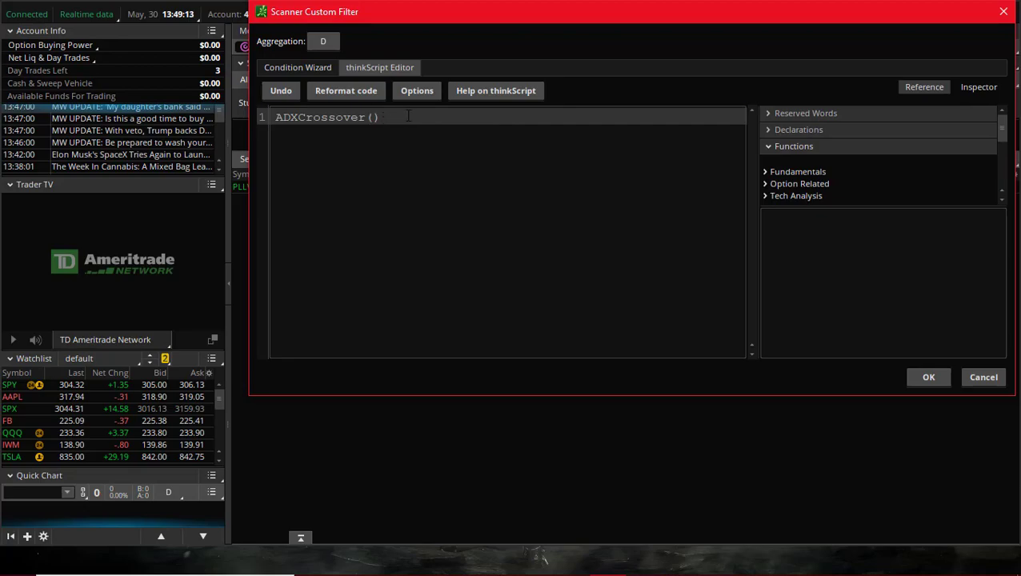
key("ctrl+a")
key("Delete")
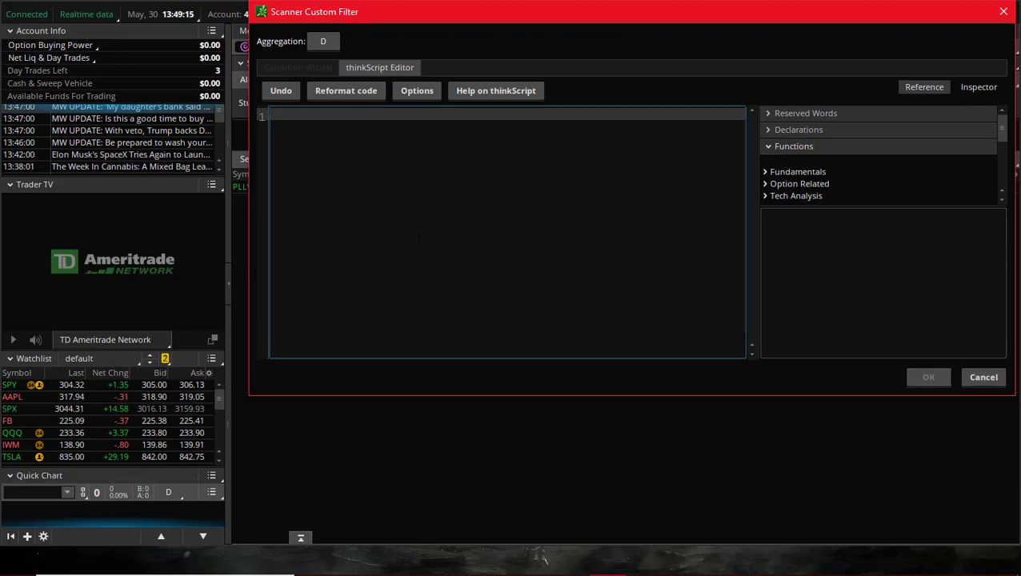
key("ctrl+z")
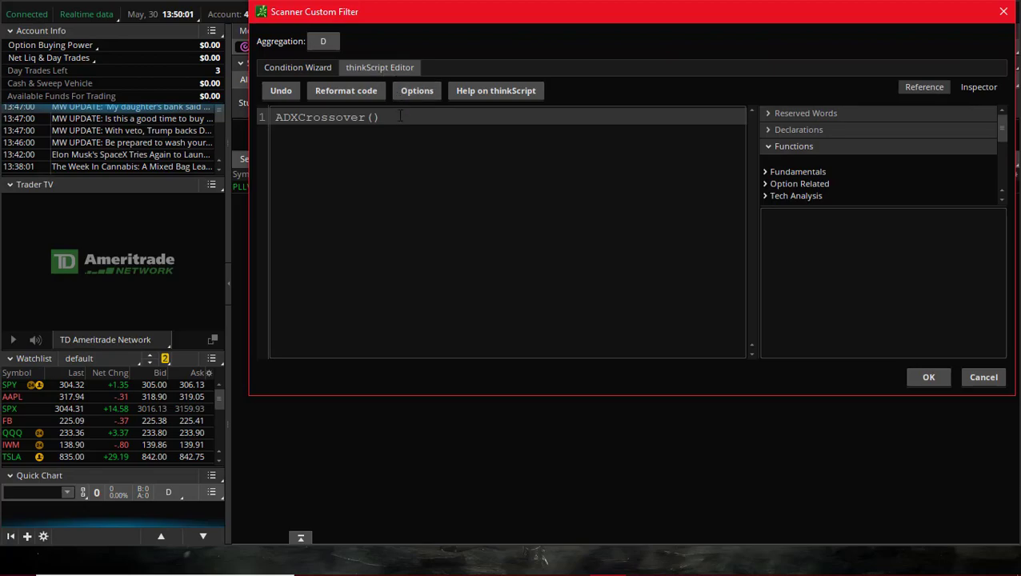
left_click_drag(400, 116, 259, 115)
Paste the MACD/RSI script and delete its trailing sell plot and alert lines
key("ctrl+v")
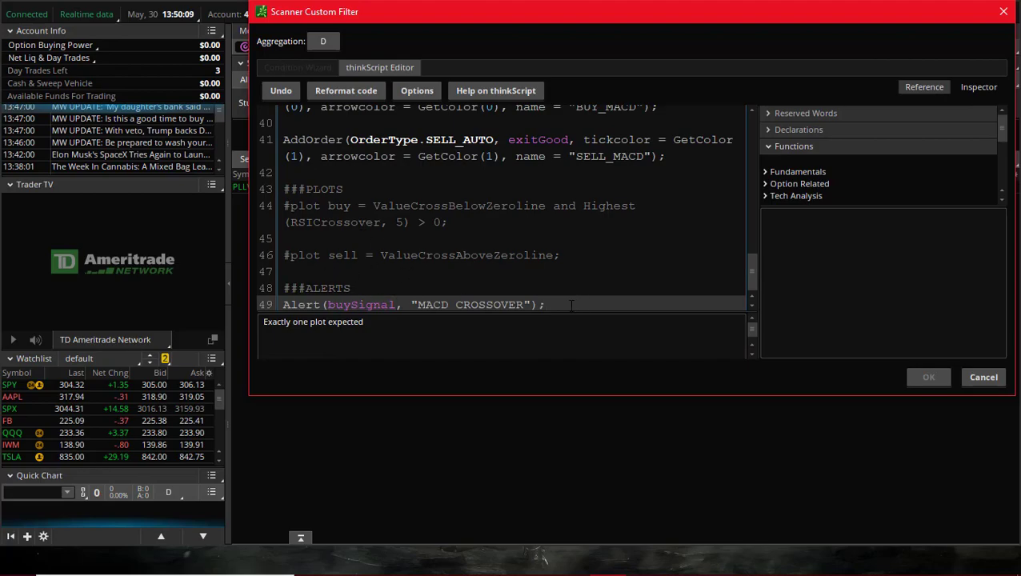
left_click_drag(581, 304, 272, 257)
key("BackSpace")
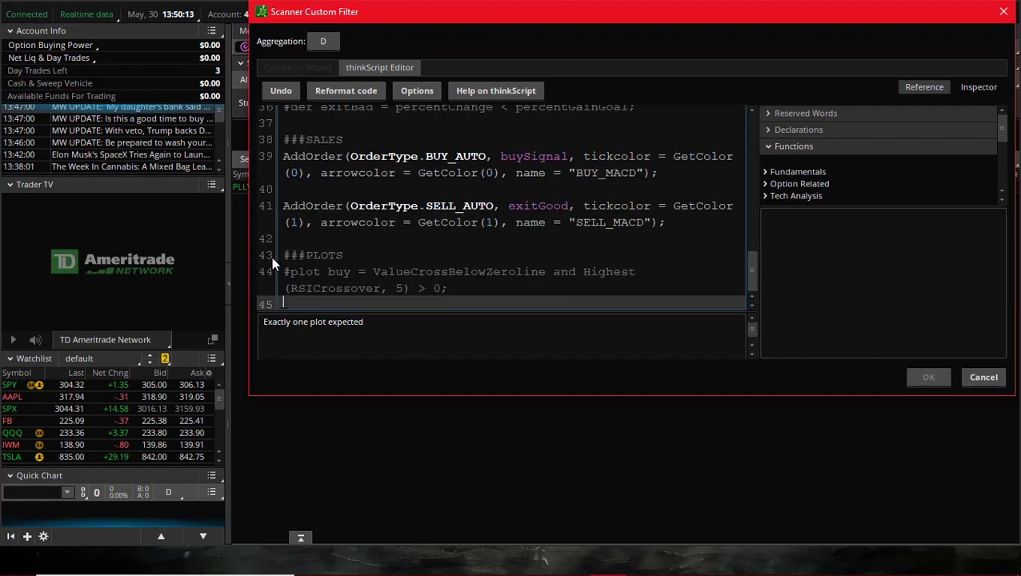
key("BackSpace")
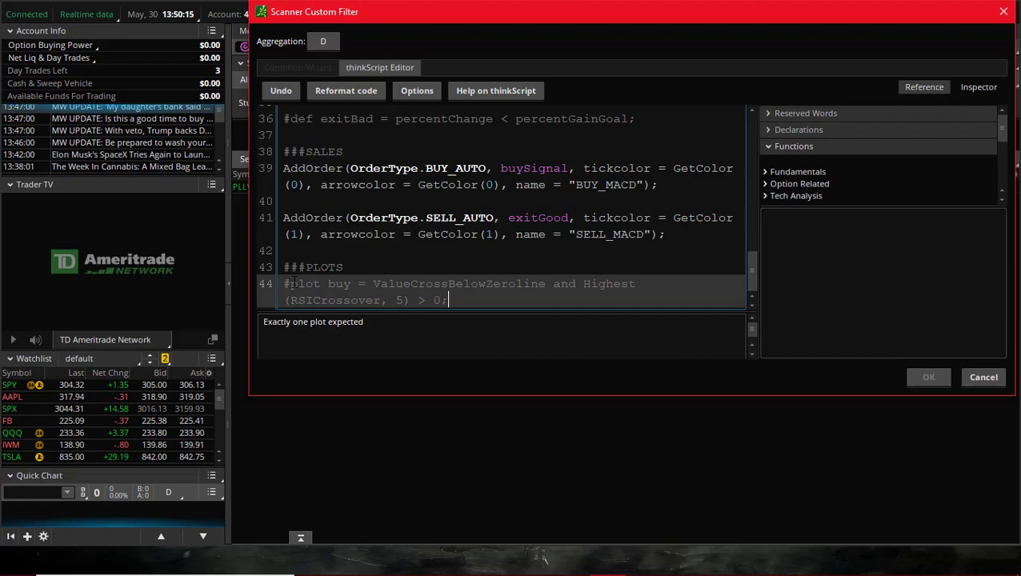
Uncomment the 'plot buy' line on line 44 and save the custom filter with OK
left_click(291, 283)
key("BackSpace")
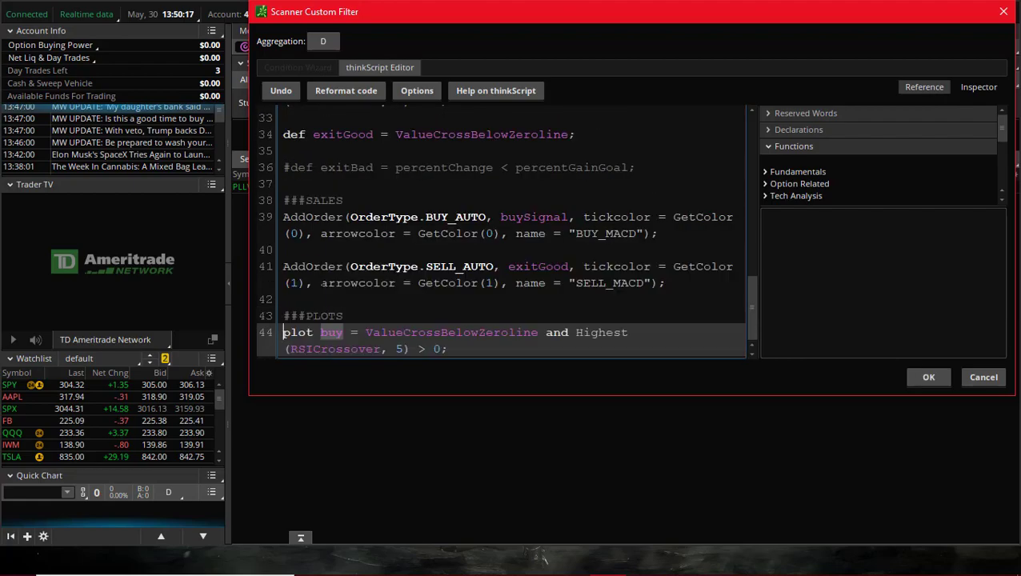
left_click(320, 283)
left_click(313, 333)
type("scan")
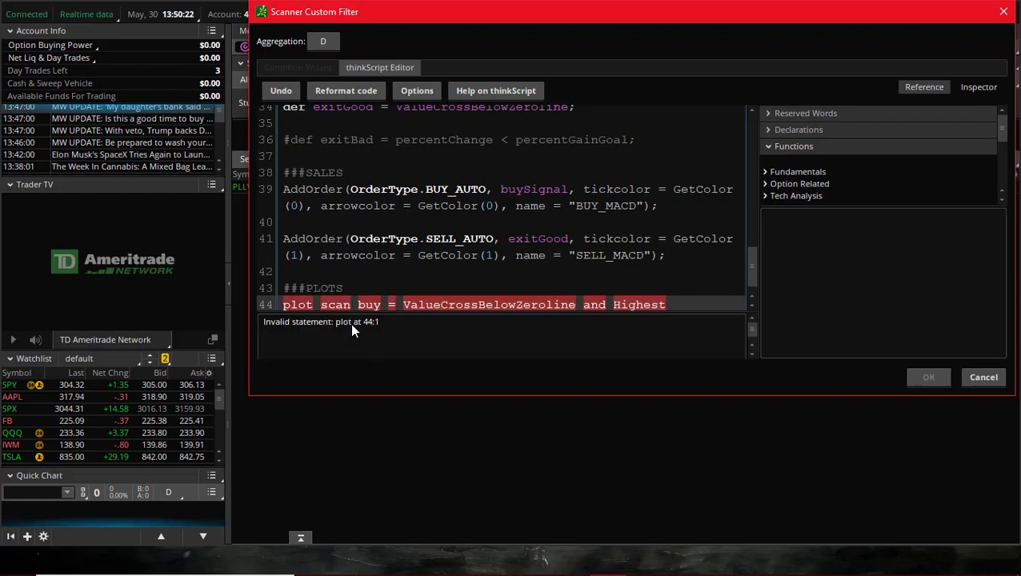
key("BackSpace")
key("BackSpace")
key("BackSpace")
key("BackSpace")
key("BackSpace")
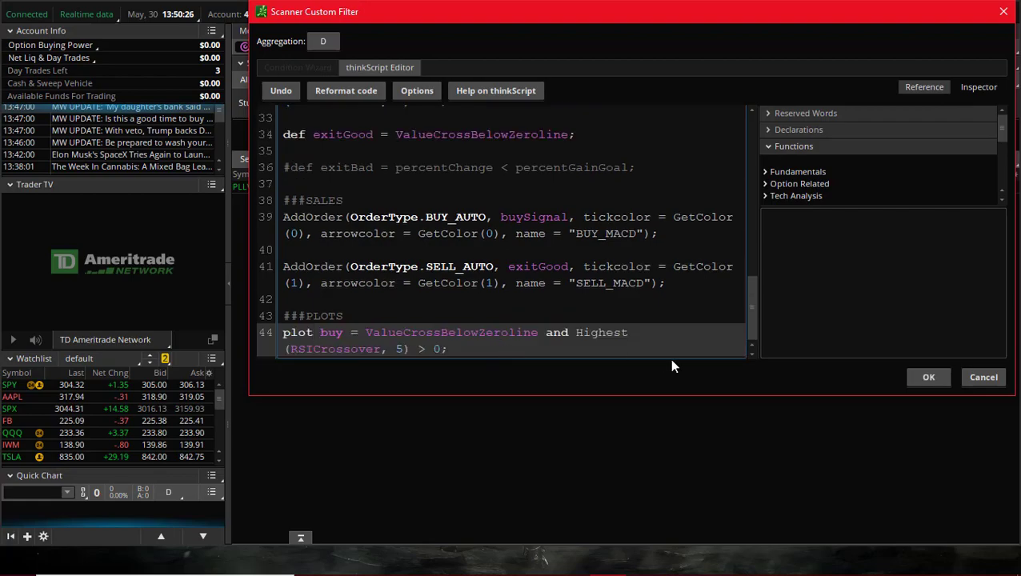
left_click(928, 377)
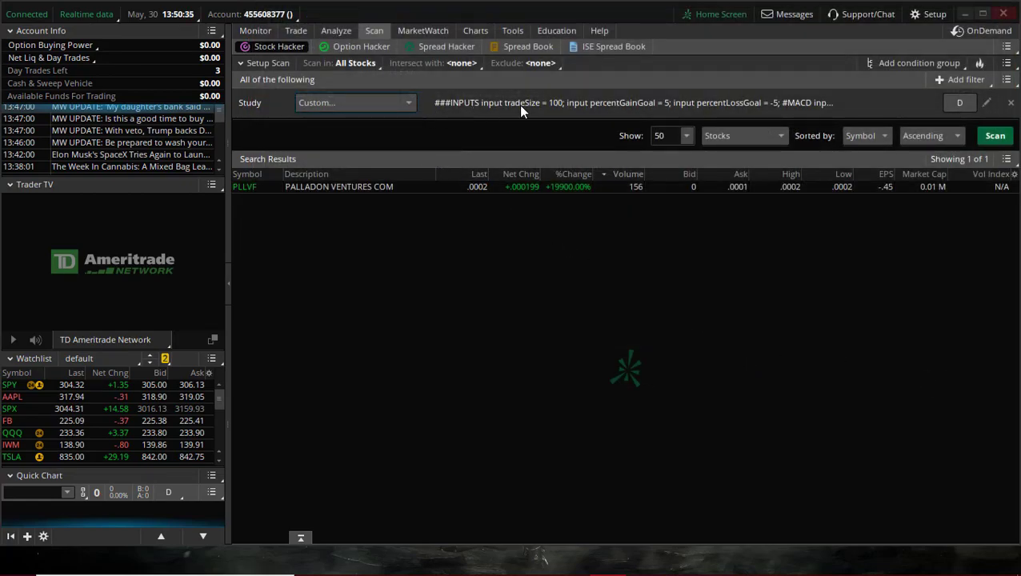
Set the filter's aggregation to 15 Min and include extended-hours (EXT) data
left_click(953, 105)
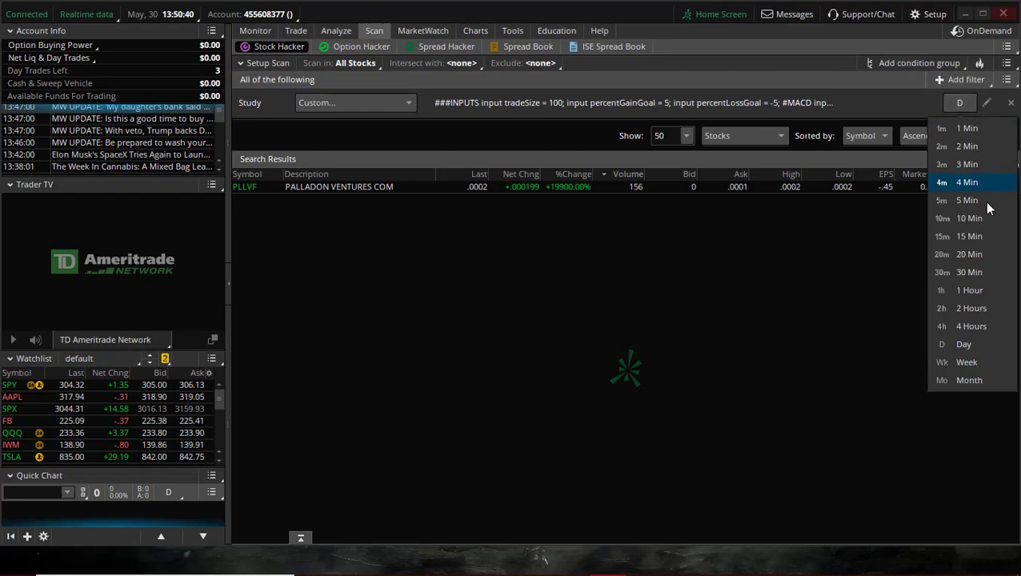
left_click(986, 236)
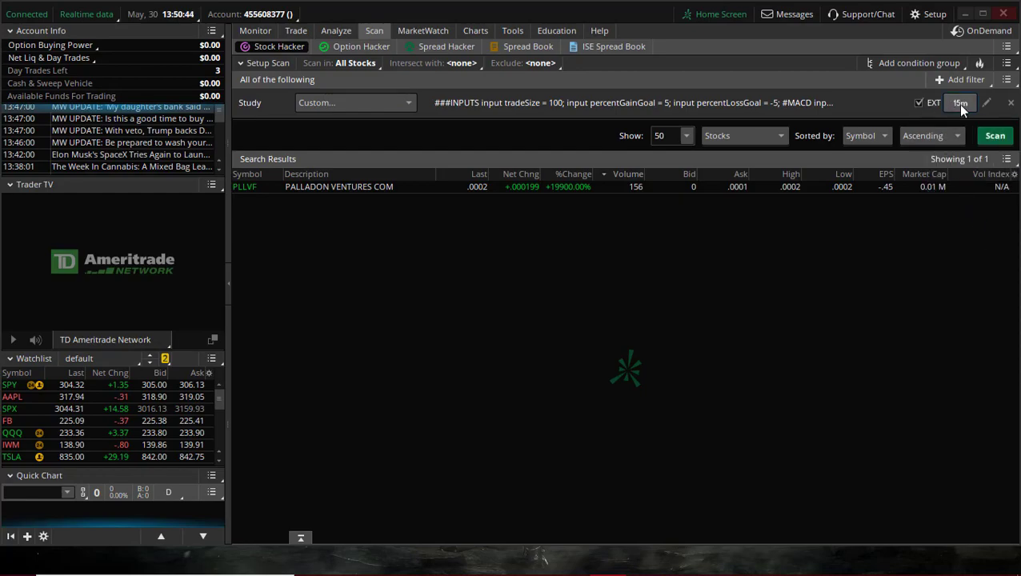
left_click(918, 104)
Run the scan, returning 10 of 10 matches from BMA and NXTC through NAUH and ADAC
left_click(995, 137)
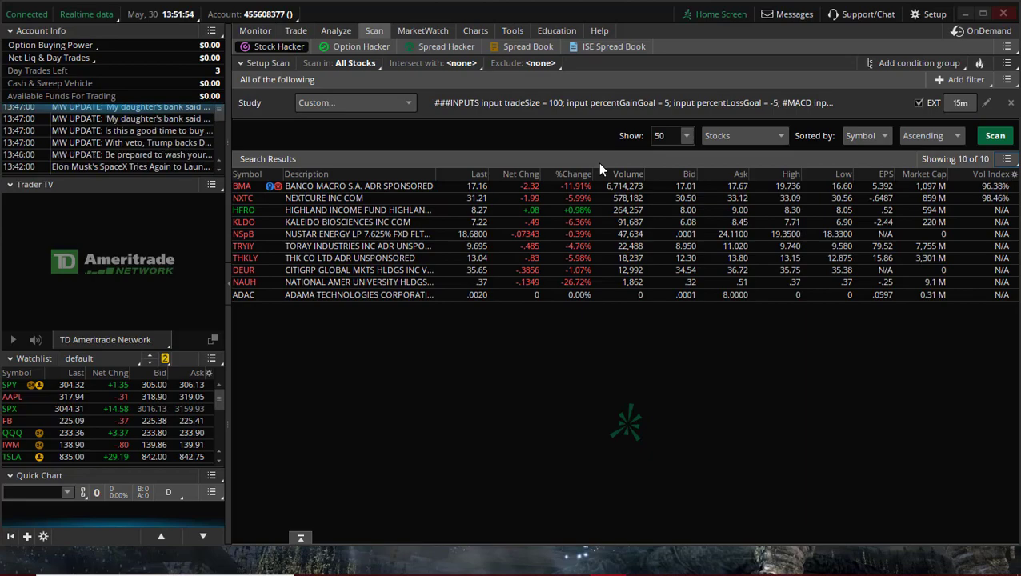
Select the BMA result and bring up its More info on BMA > TOS Charts choices
left_click(622, 182)
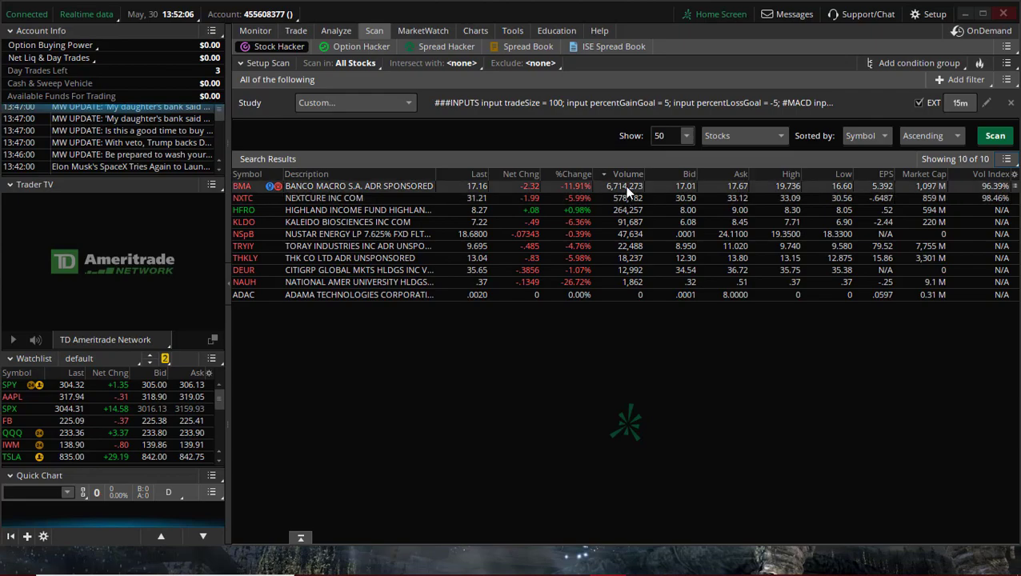
right_click(421, 188)
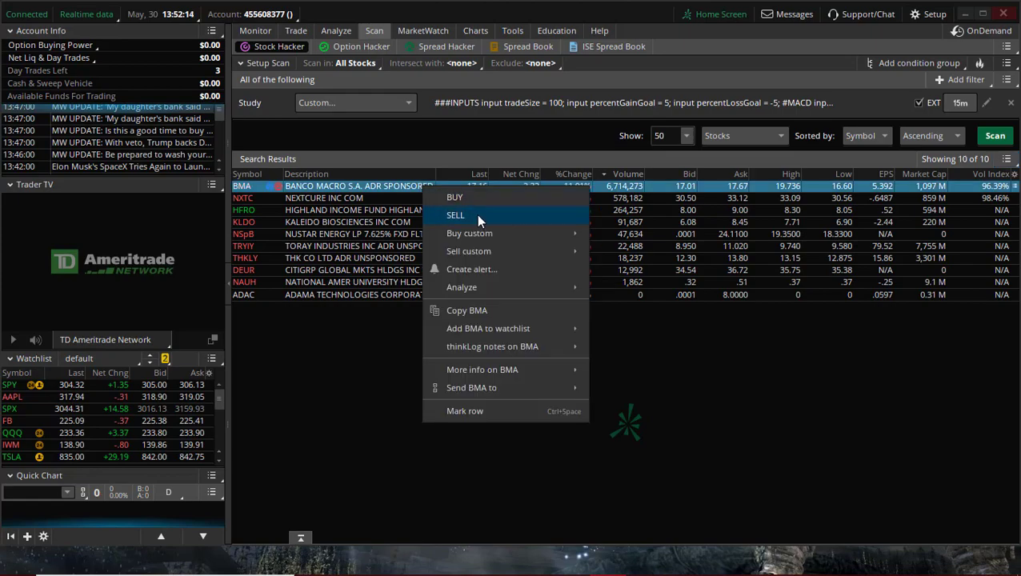
mouse_move(533, 365)
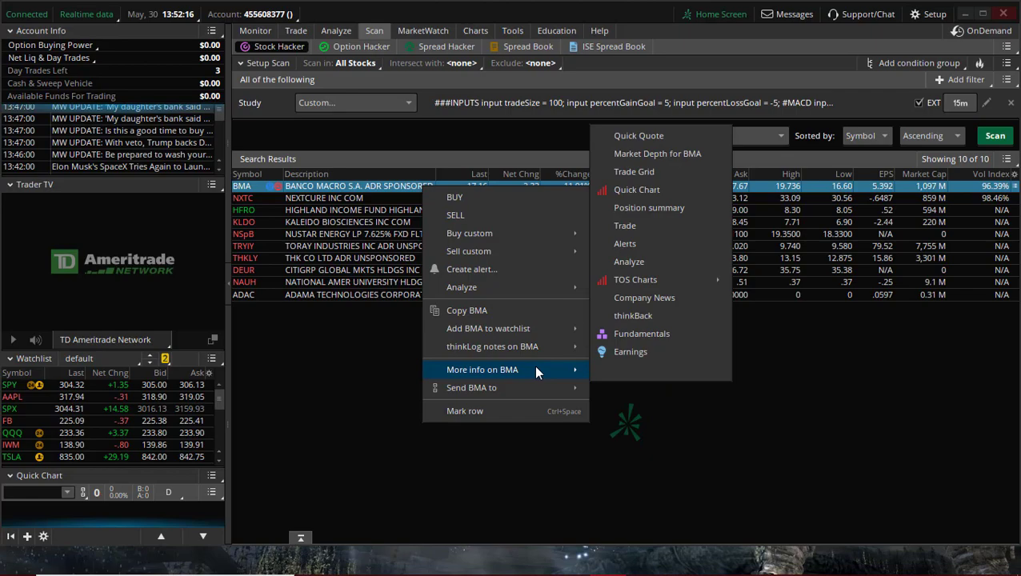
mouse_move(661, 285)
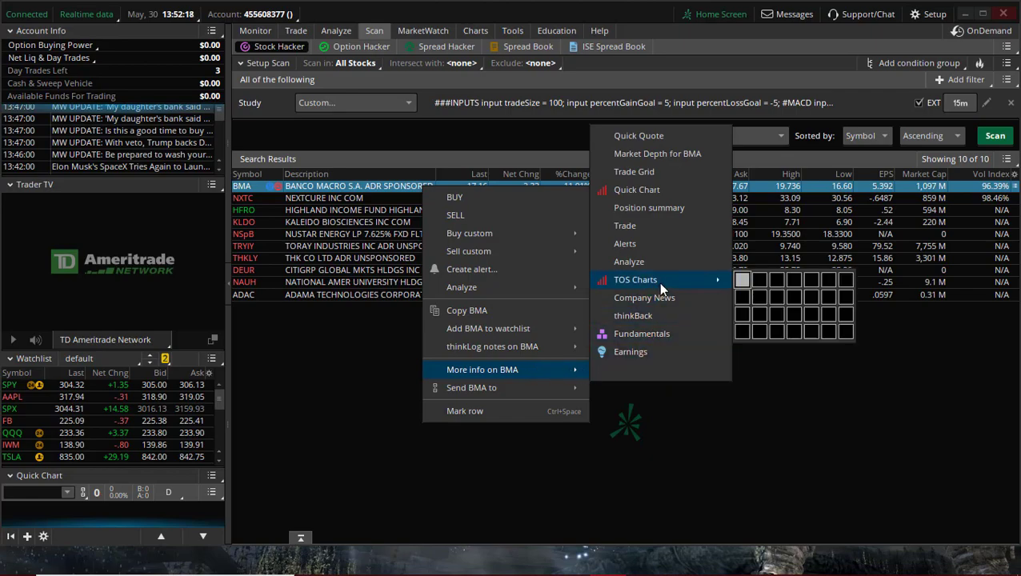
Open BMA in a single 10-minute chart and pan back to earlier history
left_click(742, 281)
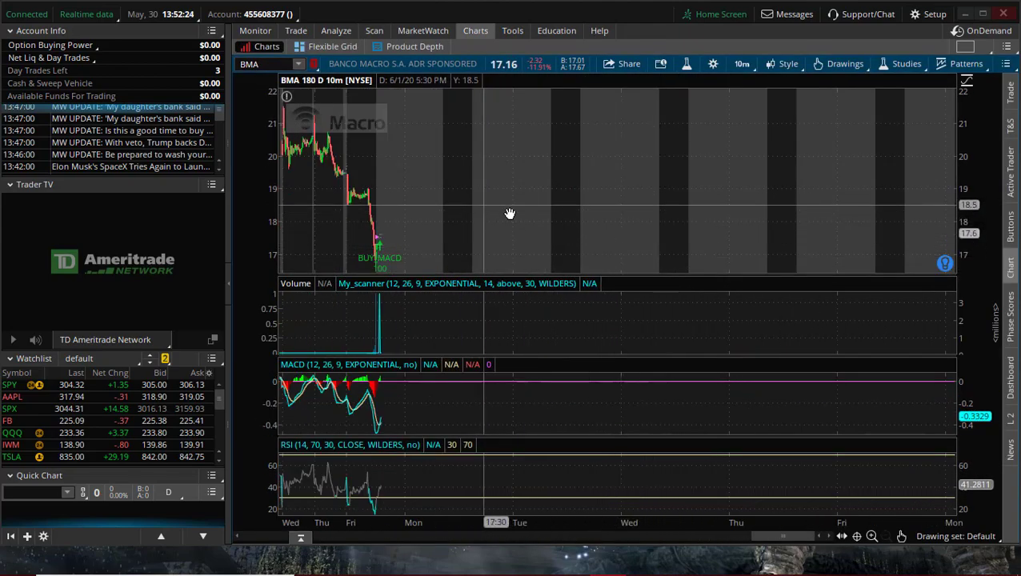
left_click_drag(519, 216, 732, 206)
scroll(724, 192, "up", 2)
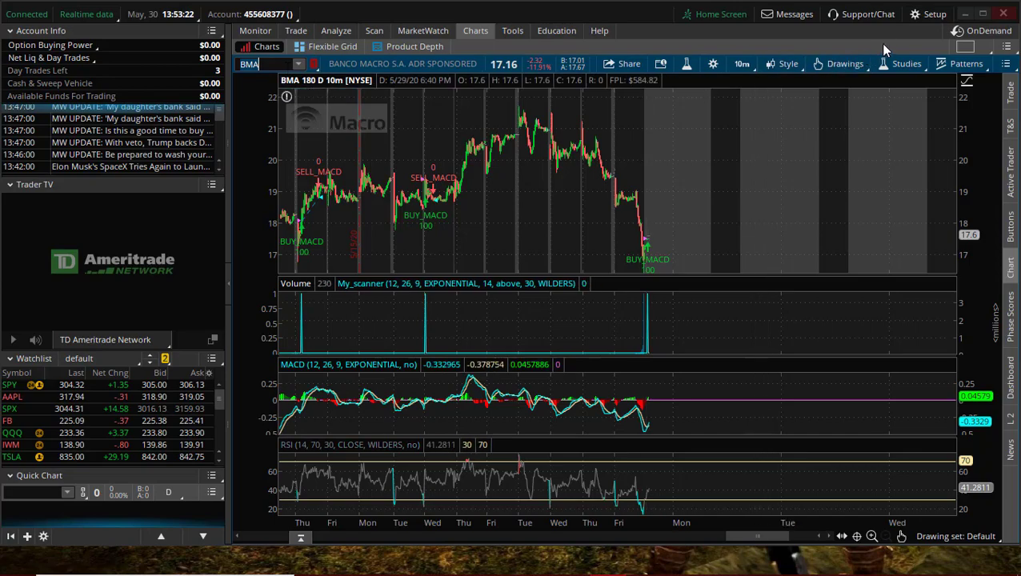
Minimize thinkorswim and switch to the TradingView chart tab in Brave
left_click(967, 16)
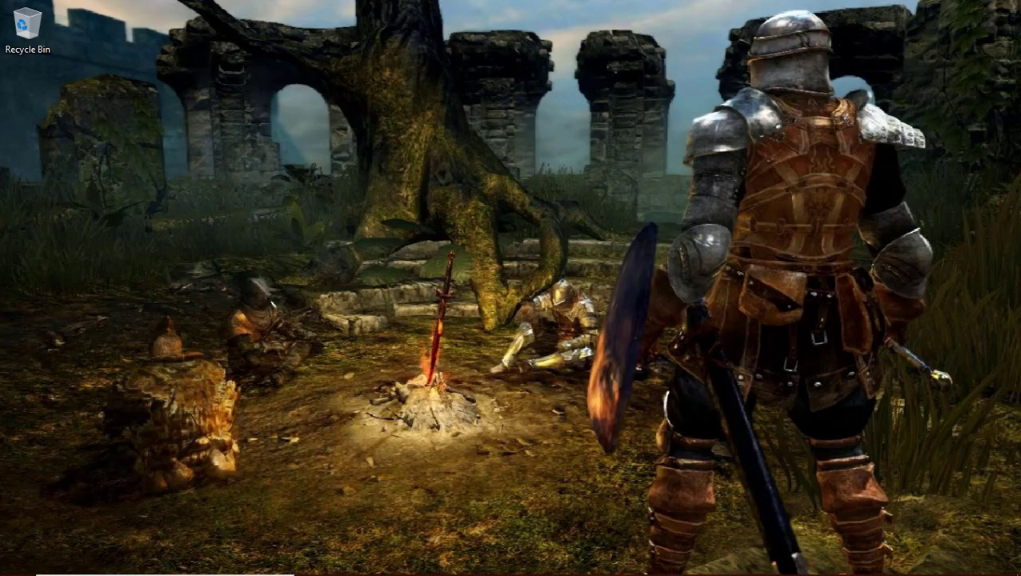
left_click(533, 562)
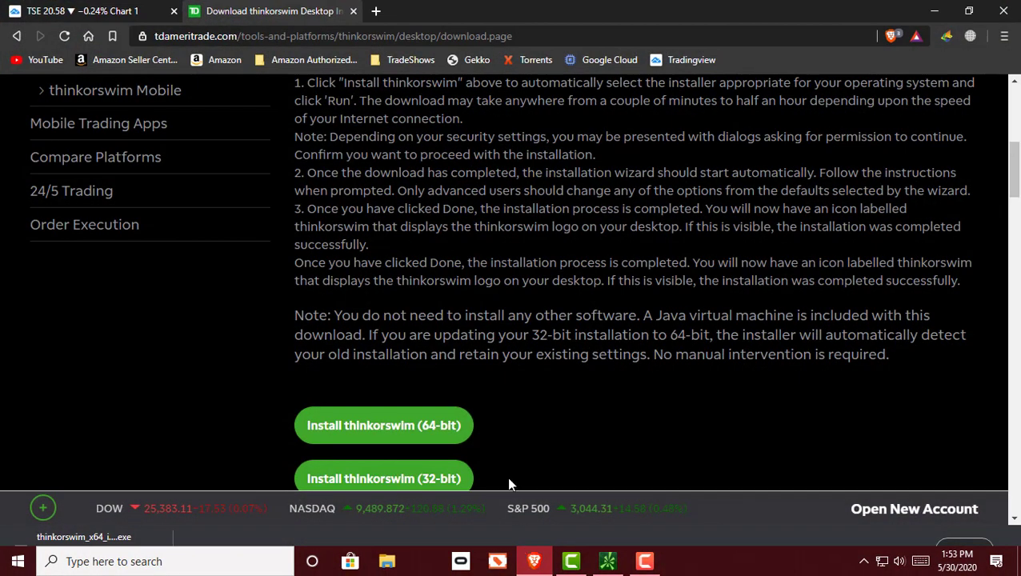
left_click(110, 10)
Change the TradingView symbol to the NYSE-listed BMA ADR, then return to thinkorswim
left_click(95, 92)
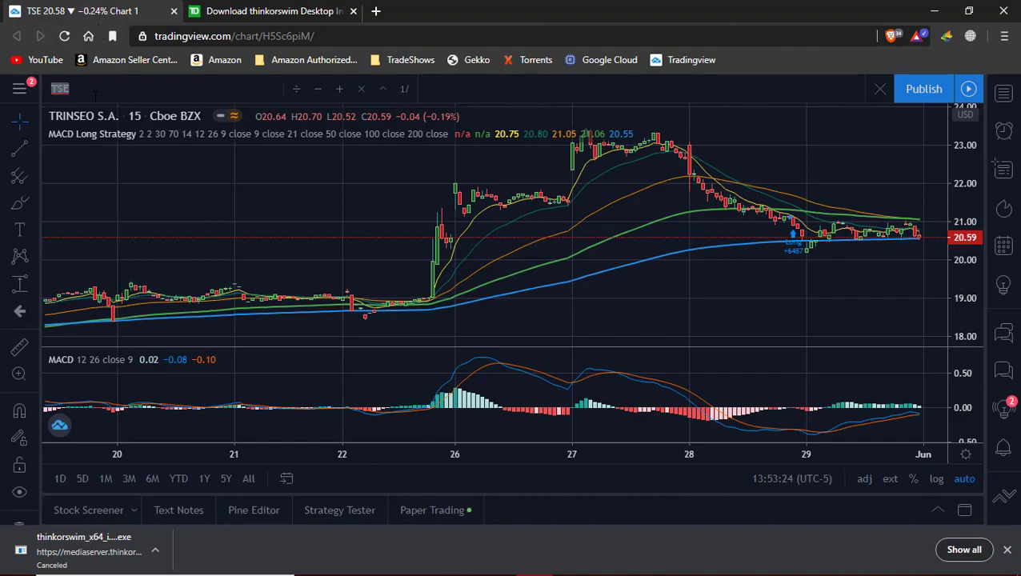
type("BMA")
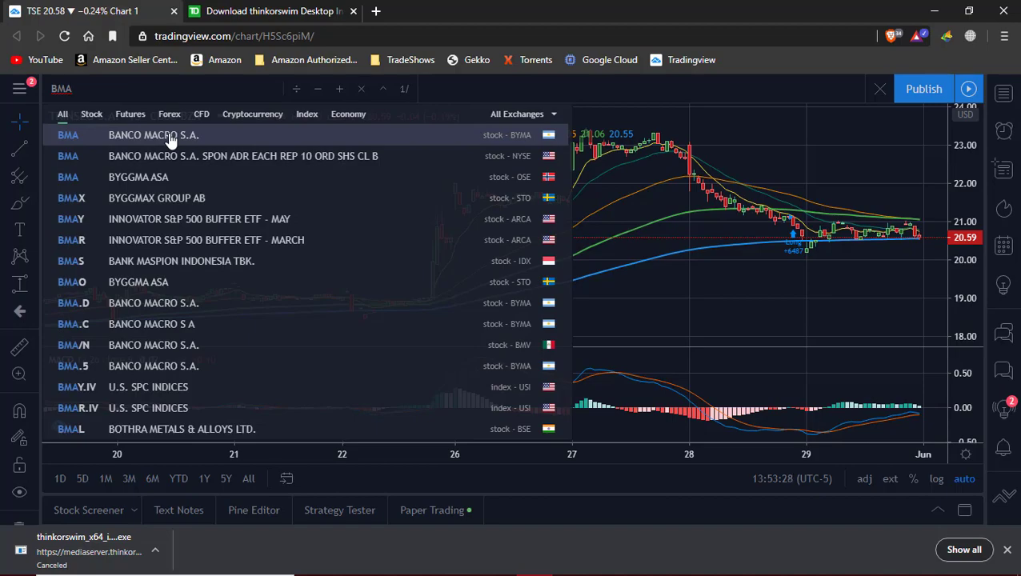
left_click(171, 140)
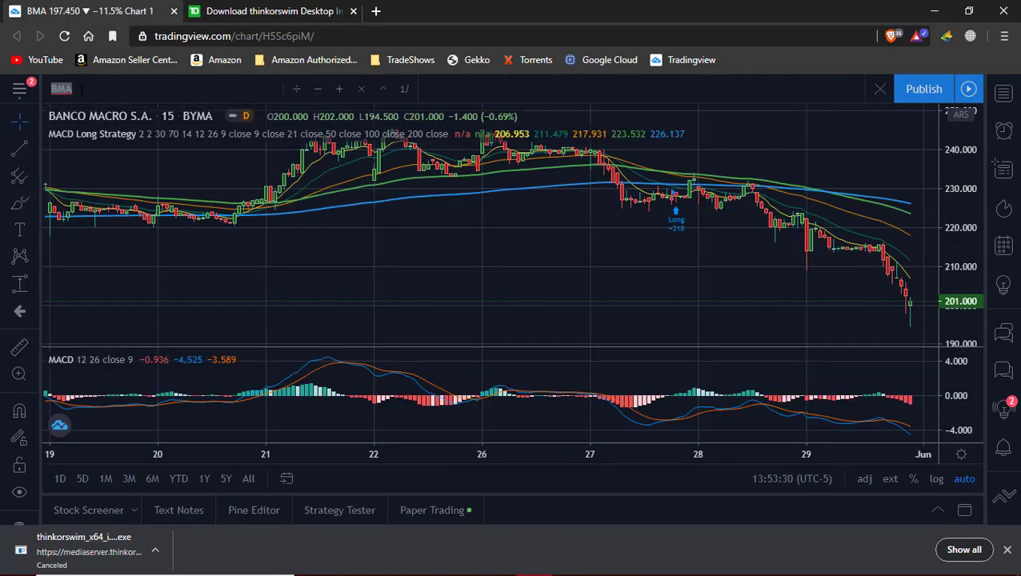
left_click(81, 89)
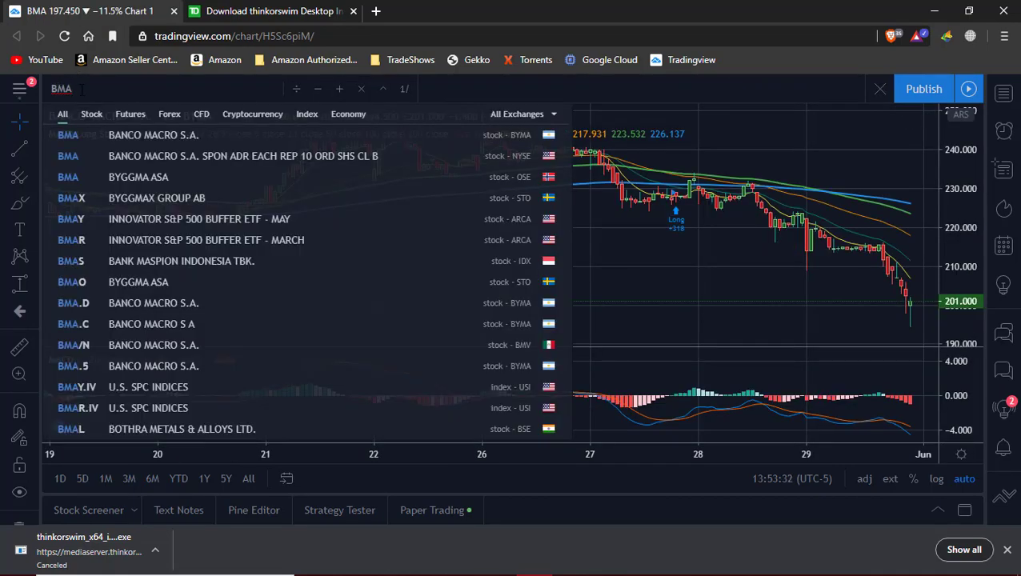
left_click(157, 162)
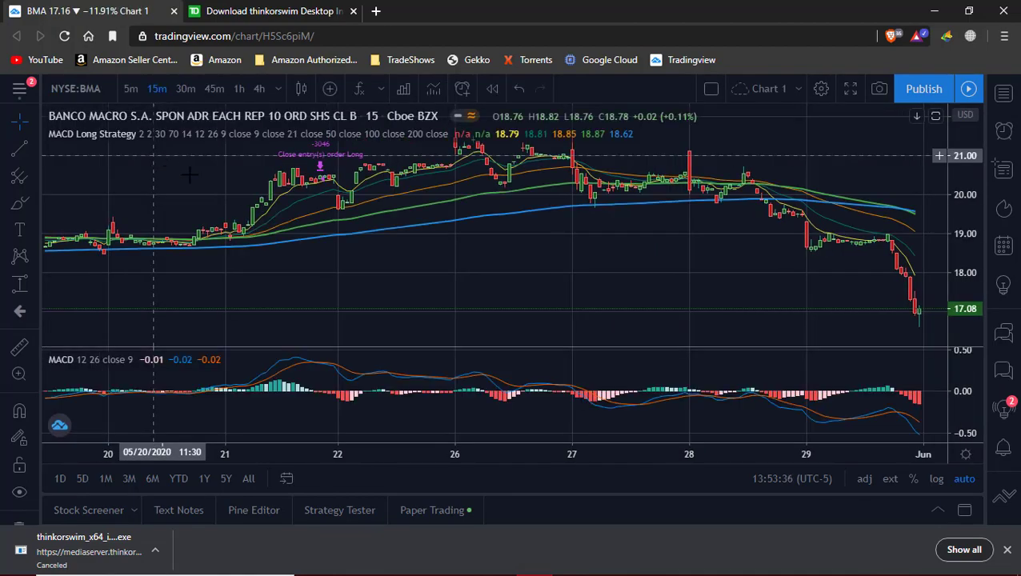
left_click_drag(617, 275, 564, 264)
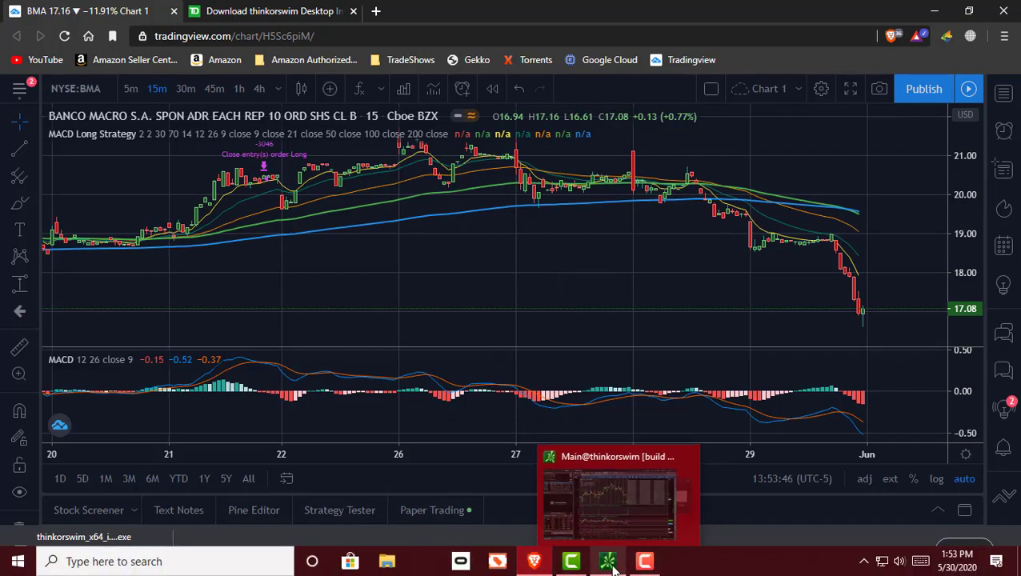
left_click(609, 562)
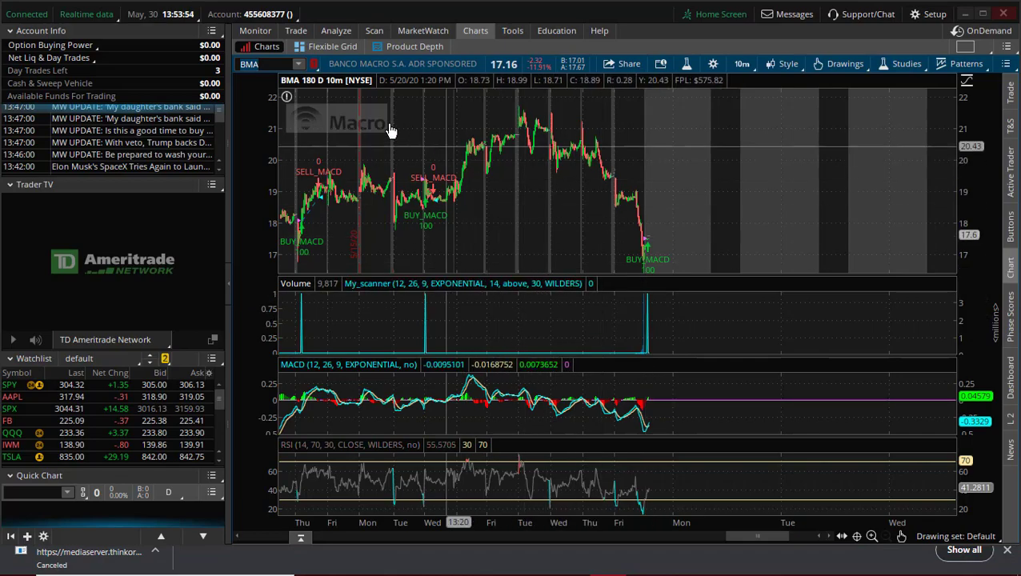
Try the BMA chart on 15-minute bars, then return it to 10-minute bars at the latest bars
left_click(751, 70)
left_click(721, 165)
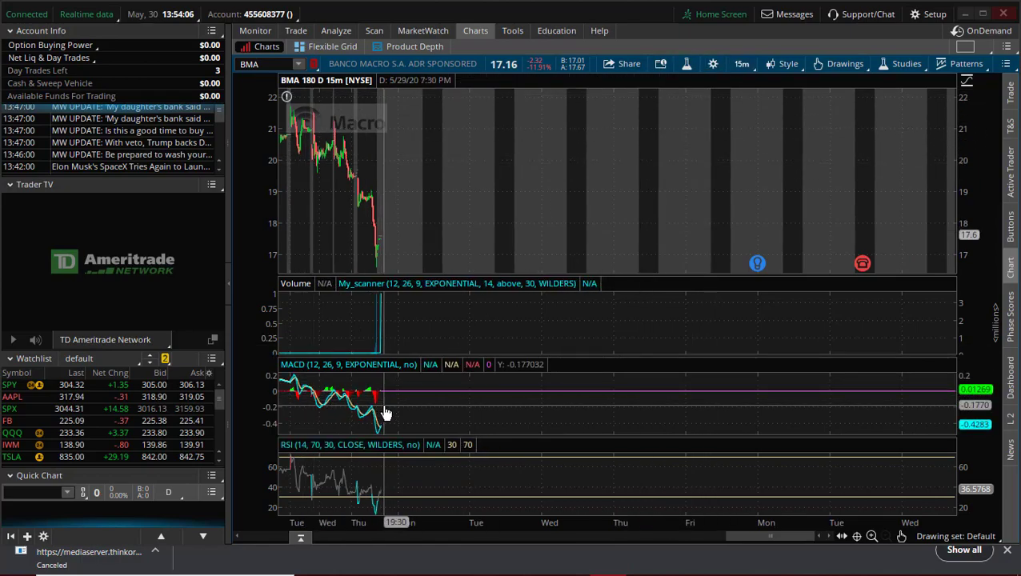
left_click(748, 71)
left_click(725, 164)
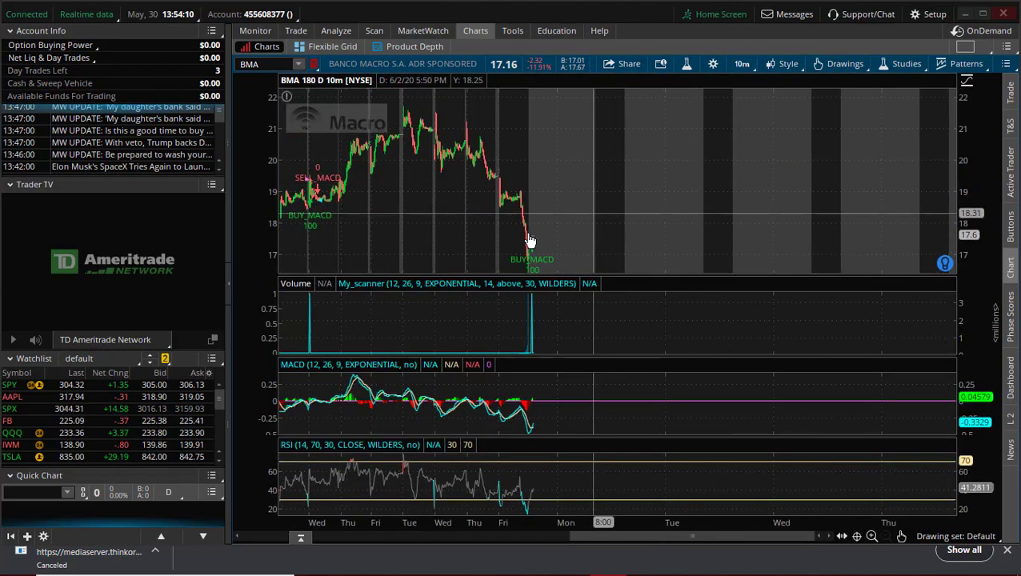
left_click_drag(515, 242, 364, 246)
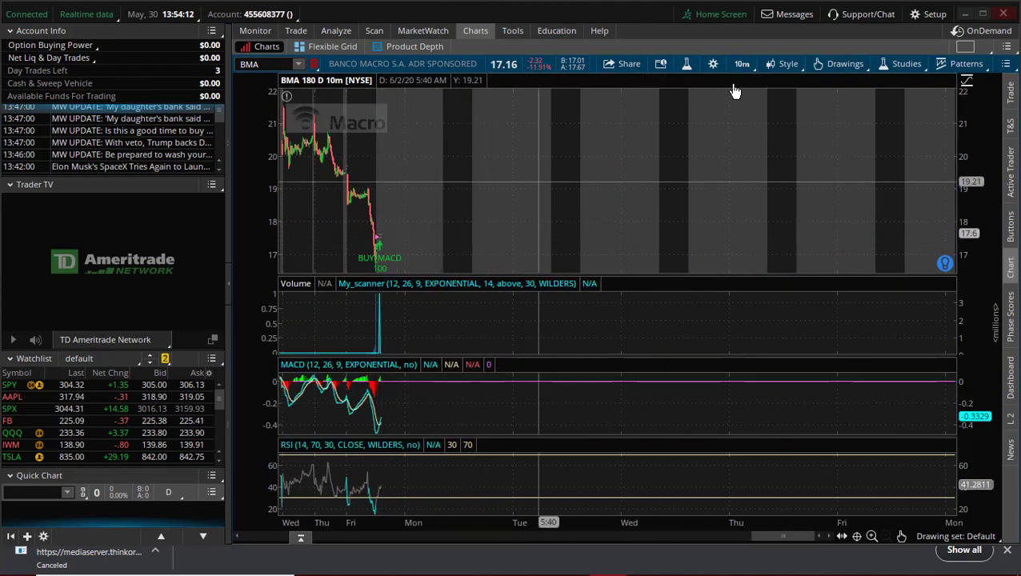
Show TradingView and switch its BMA chart to 10-minute bars near the latest bars
left_click(965, 13)
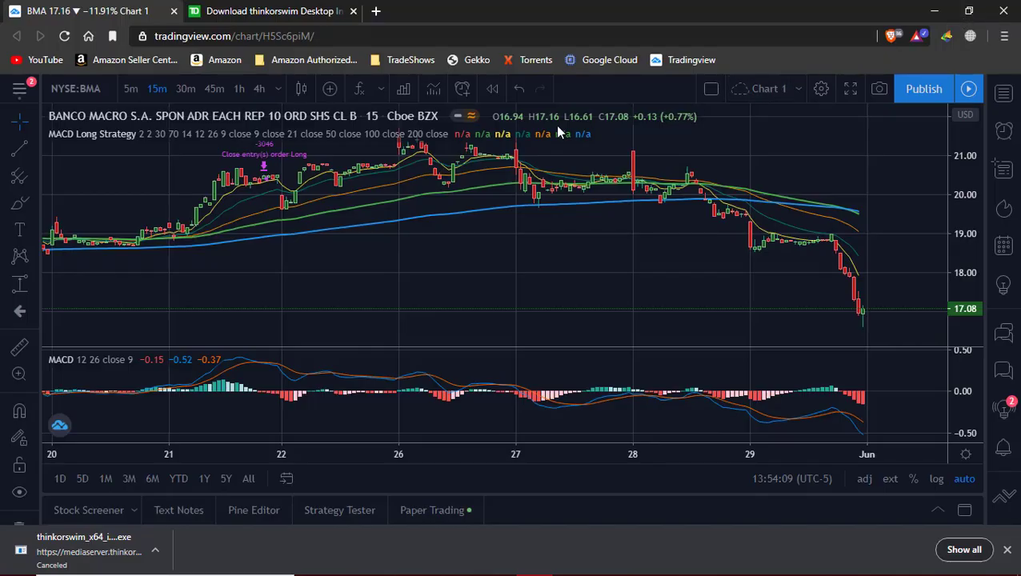
left_click(279, 89)
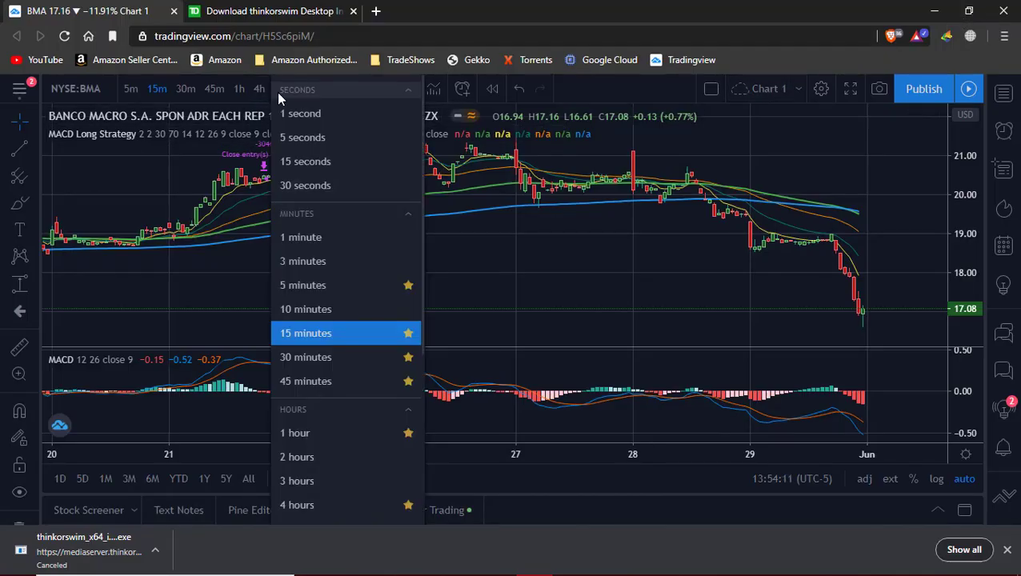
left_click(301, 311)
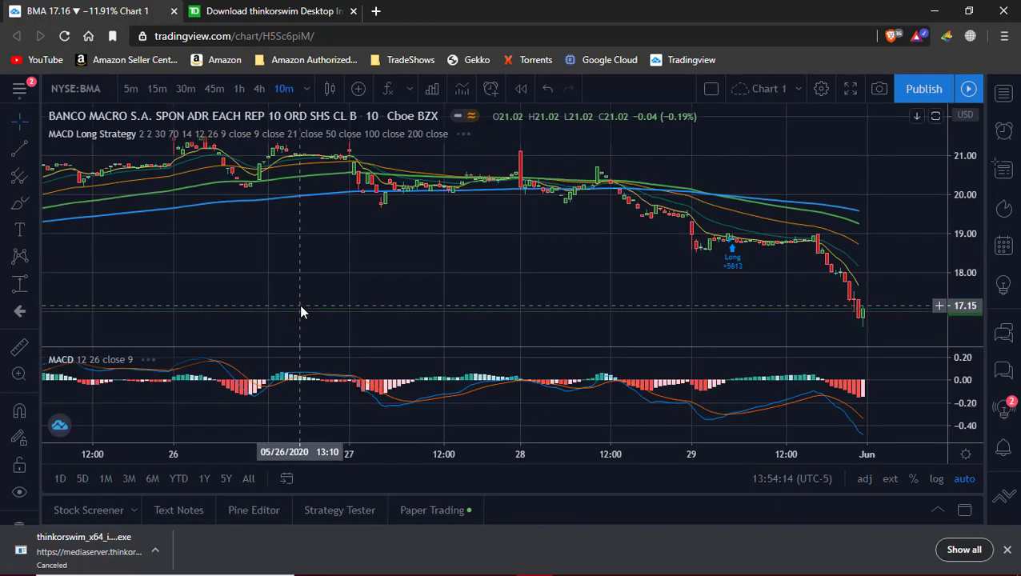
left_click_drag(476, 281, 433, 279)
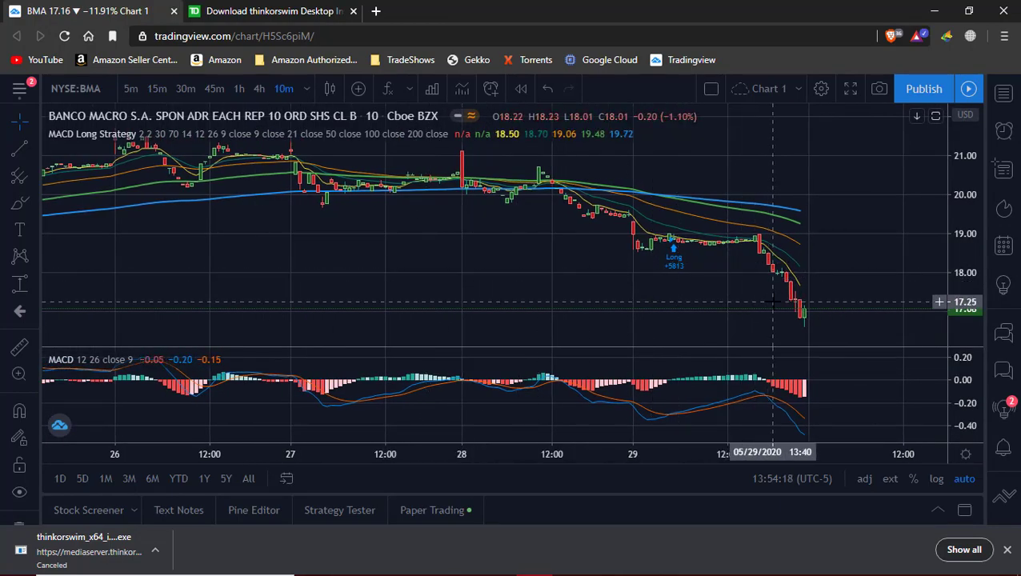
left_click_drag(783, 301, 748, 303)
Open the backtest results and mark the first two trades' 4.42% and 2.98% profits
left_click(360, 514)
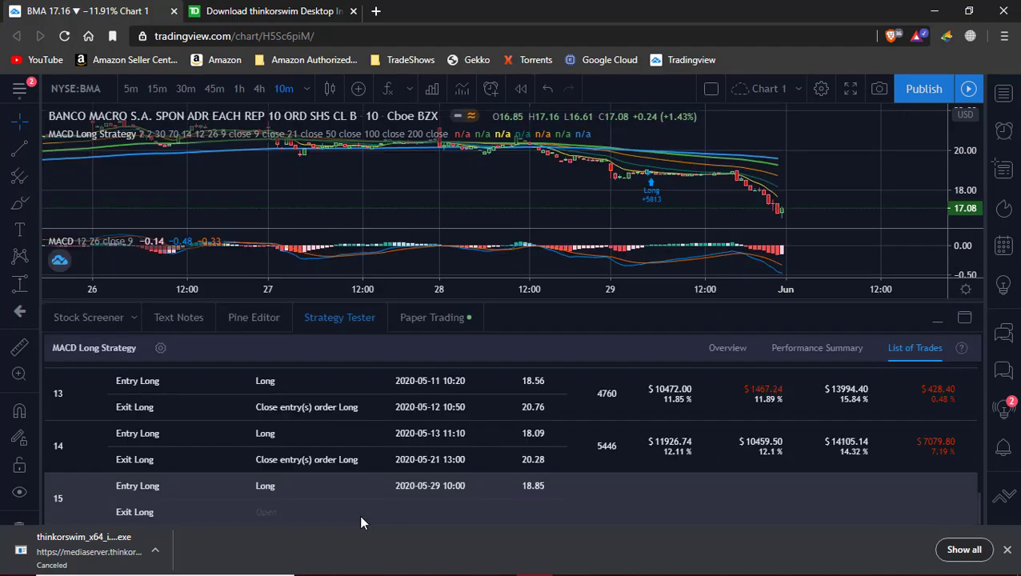
left_click(730, 348)
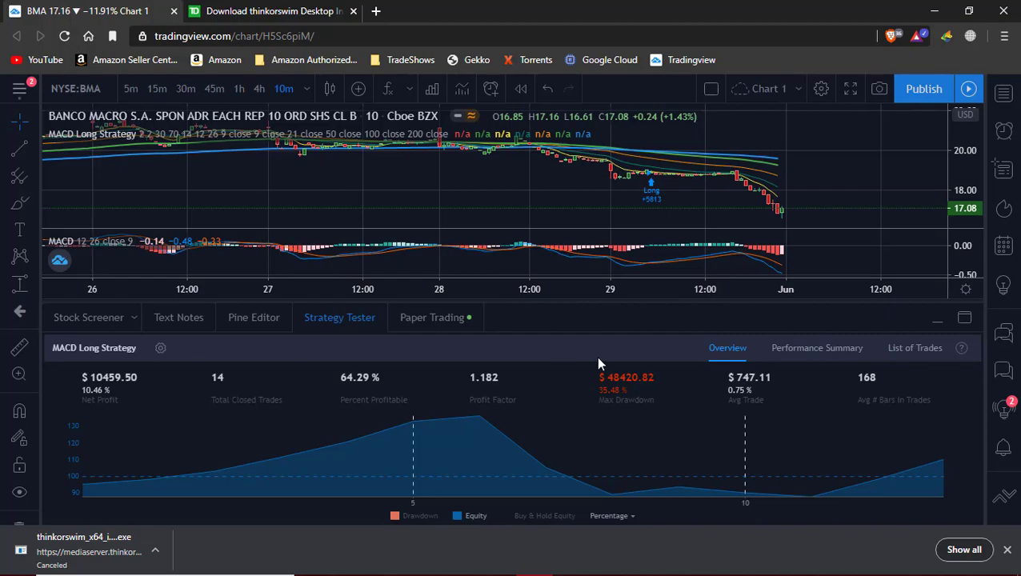
left_click(895, 351)
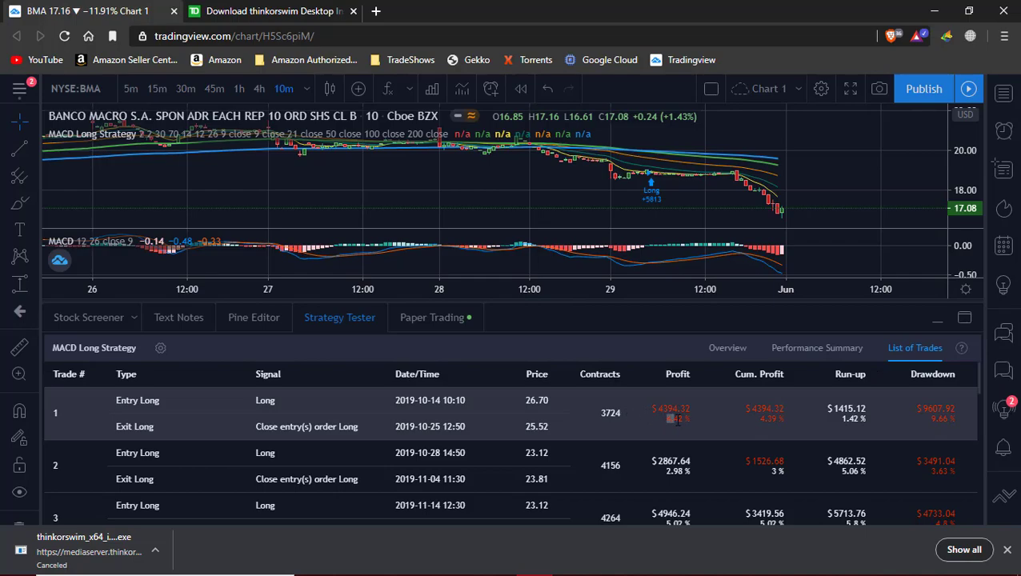
left_click_drag(665, 419, 690, 420)
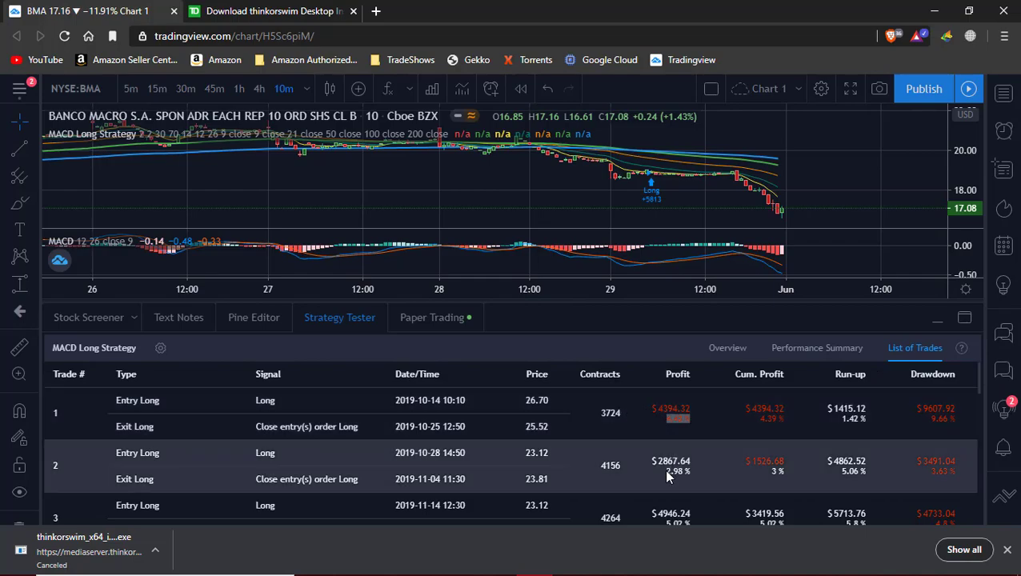
left_click_drag(663, 469, 686, 473)
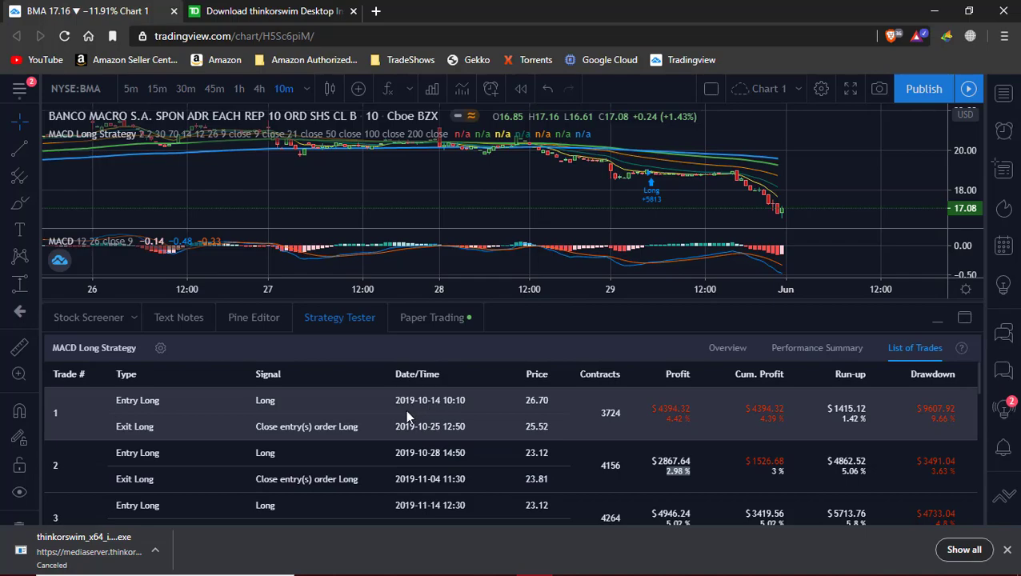
Scroll through the trade list, then highlight 64.29% Percent Profitable in the overview
scroll(597, 416, "down", 2)
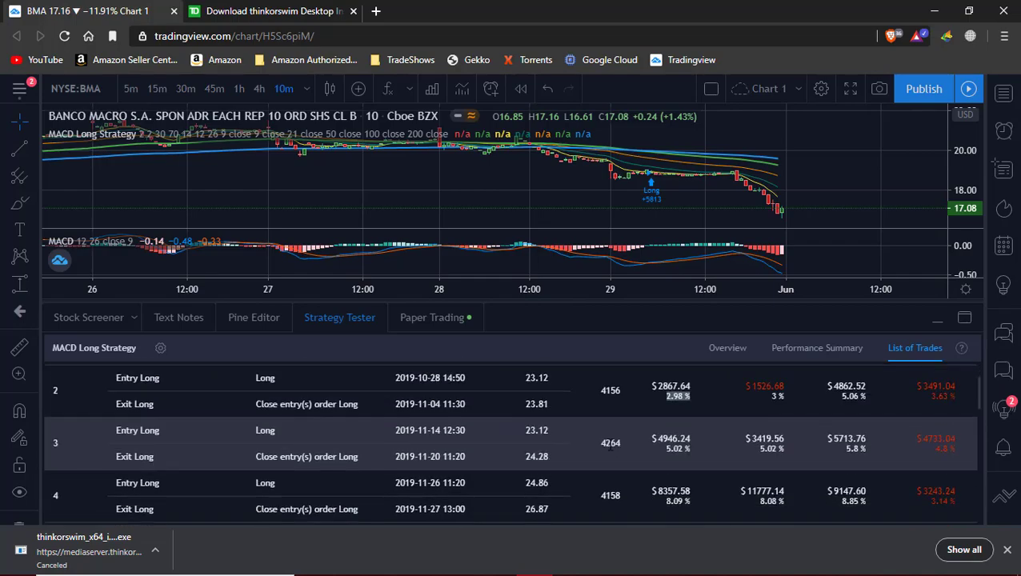
scroll(610, 444, "down", 1)
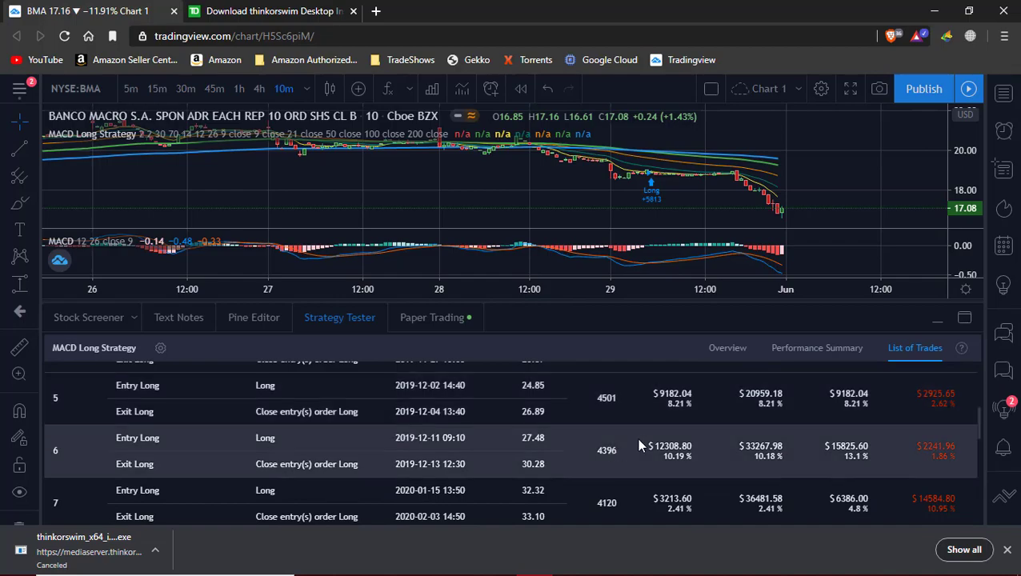
scroll(663, 472, "down", 1)
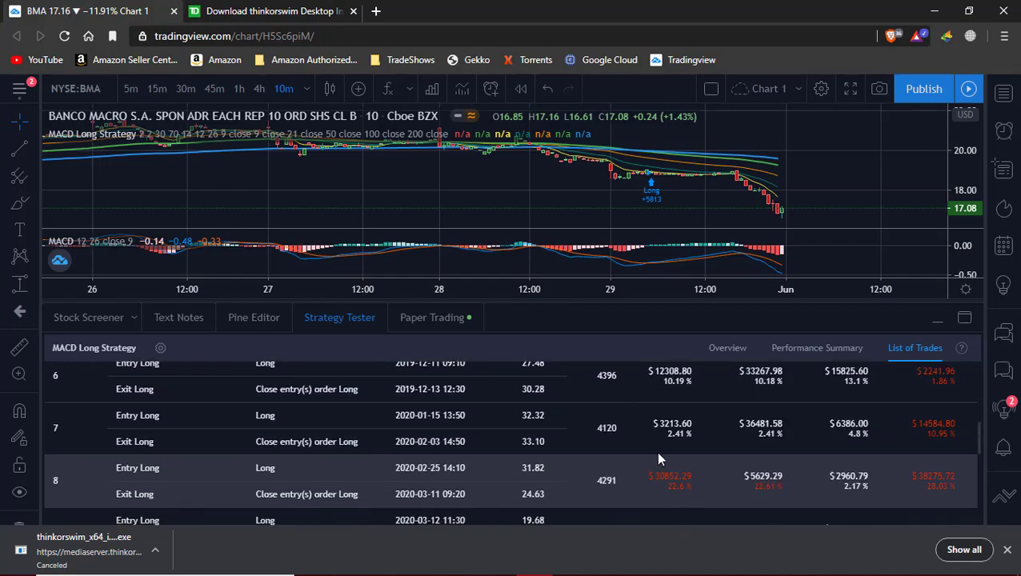
left_click(732, 350)
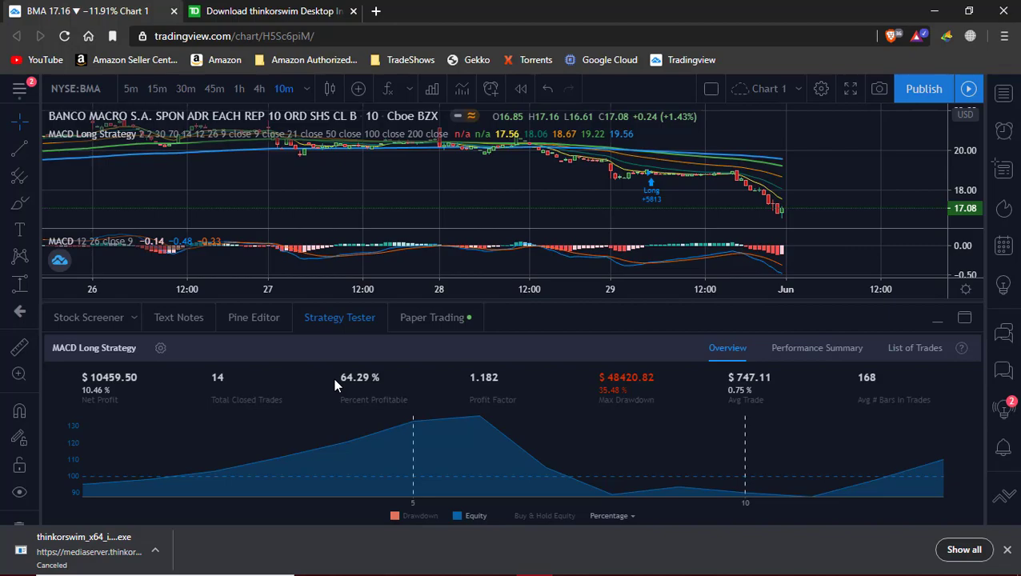
left_click_drag(336, 384, 383, 385)
Bring thinkorswim back and open the NXTC scan result in TOS Charts via More info
left_click(936, 13)
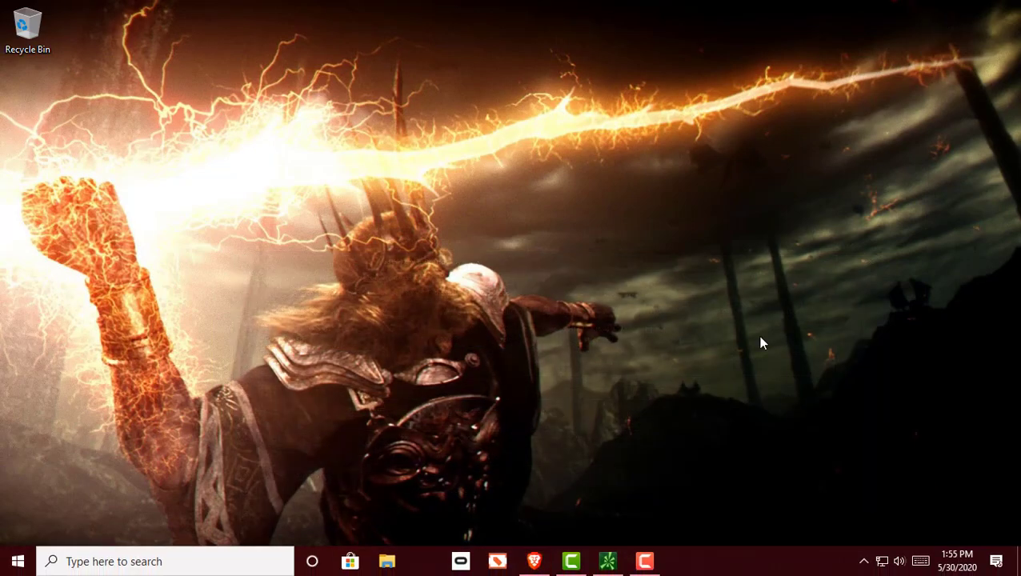
left_click(608, 561)
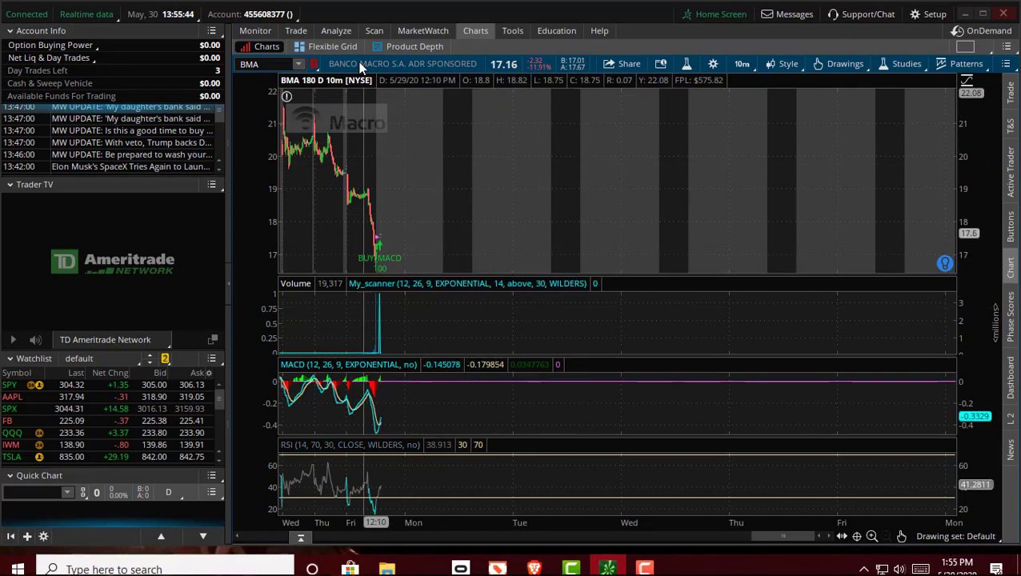
left_click(365, 30)
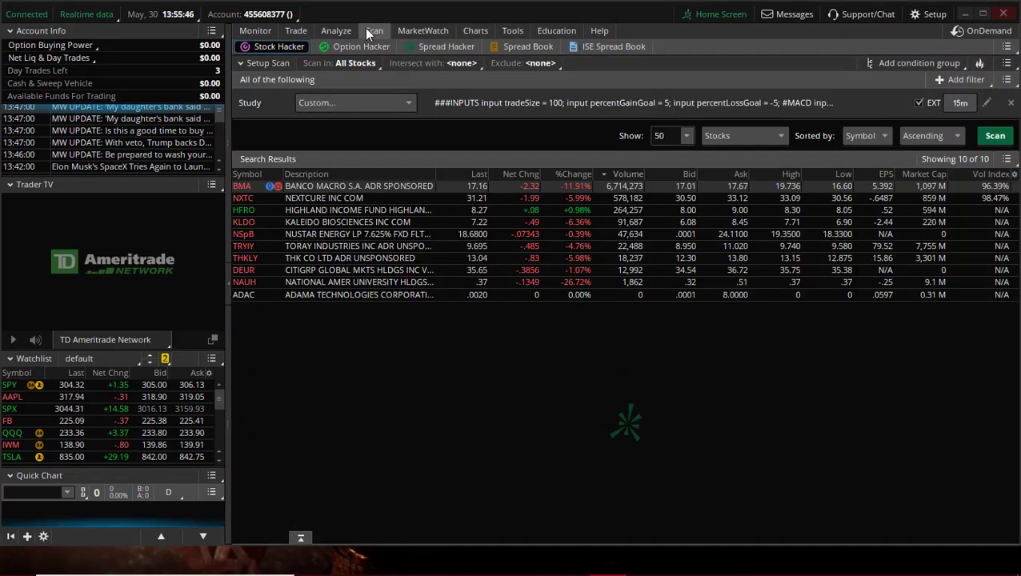
left_click(365, 199)
right_click(366, 199)
mouse_move(430, 385)
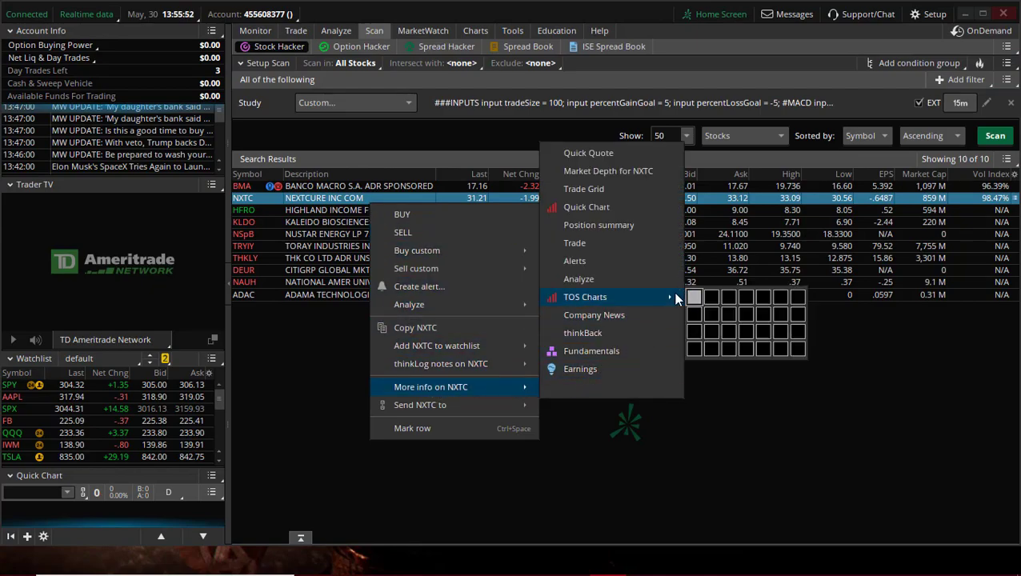
left_click(687, 295)
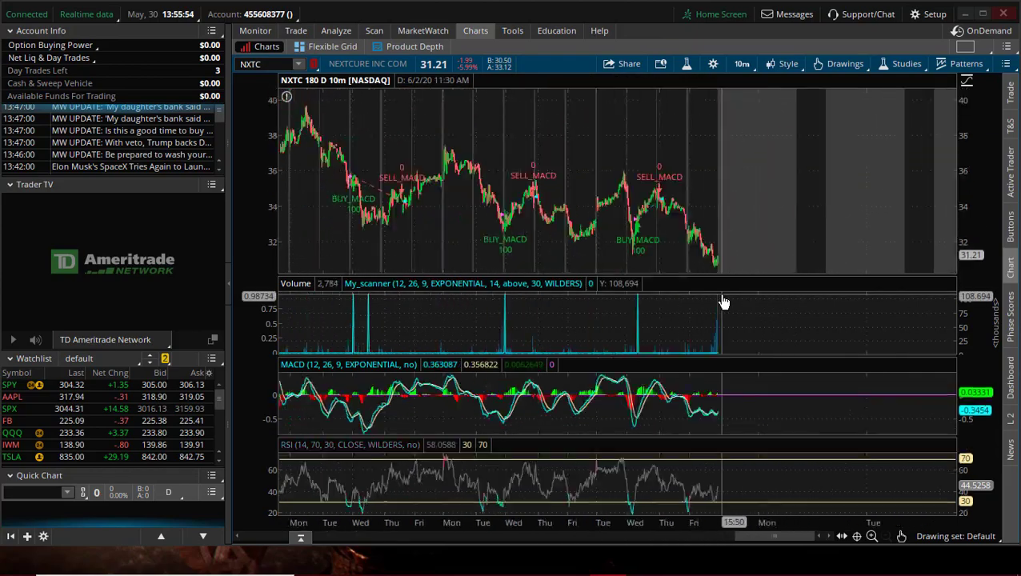
Pan the NXTC chart back and set its timeframe to 180 D : 15m
left_click_drag(475, 217, 585, 204)
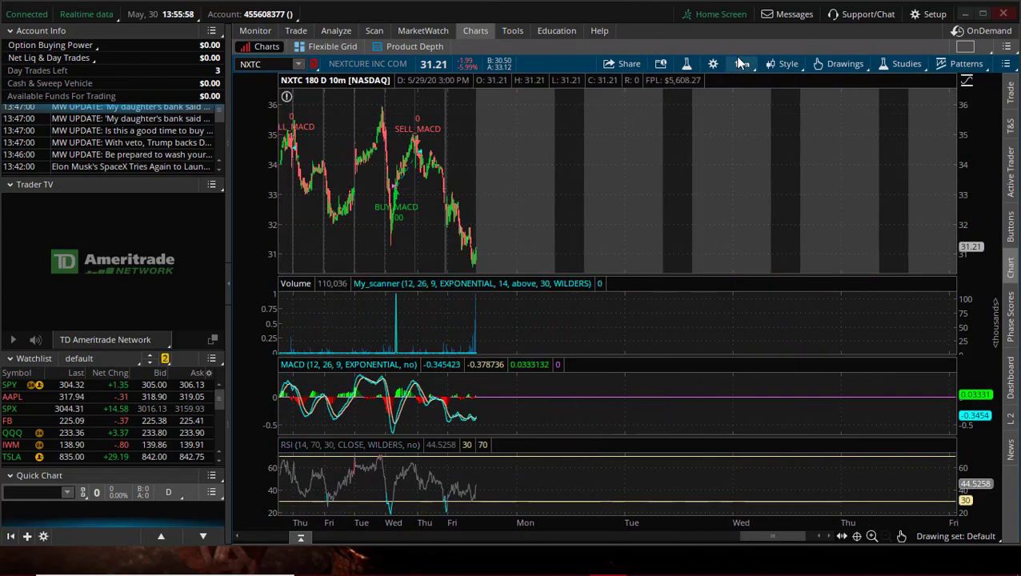
left_click(741, 64)
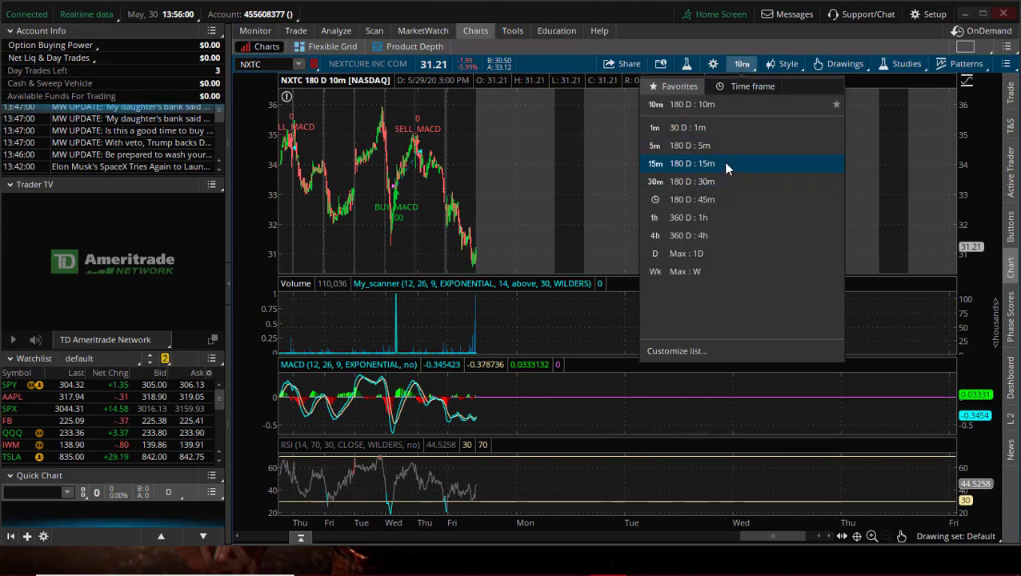
left_click(723, 163)
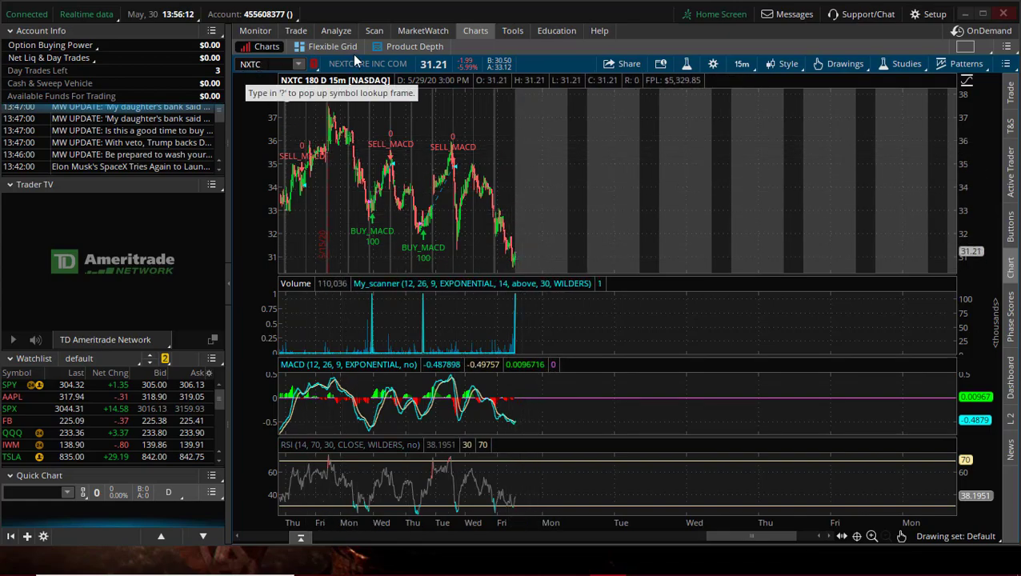
Switch to TradingView and load NXTC (NEXTCURE INC) on the strategy chart
left_click(965, 13)
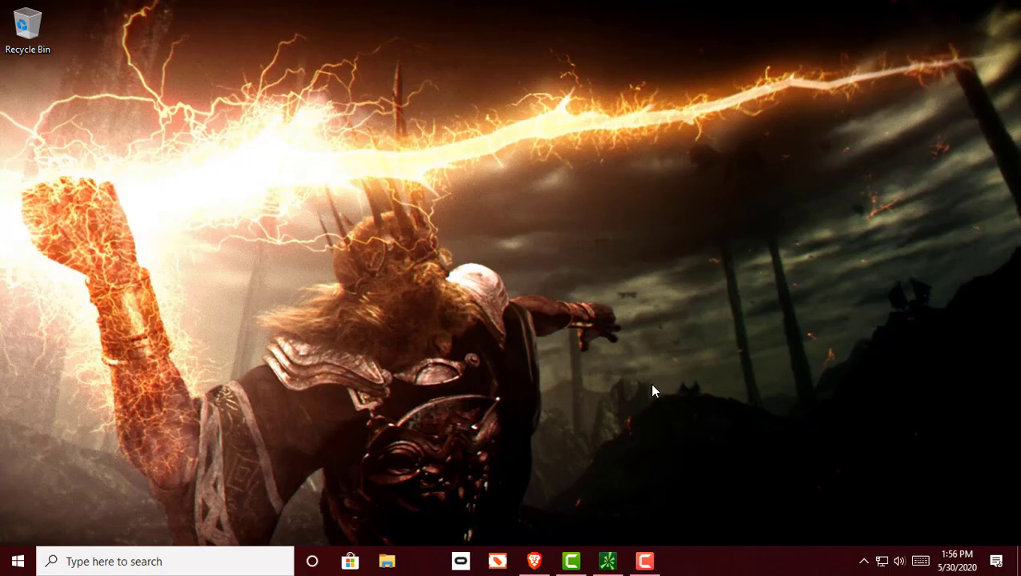
mouse_move(534, 561)
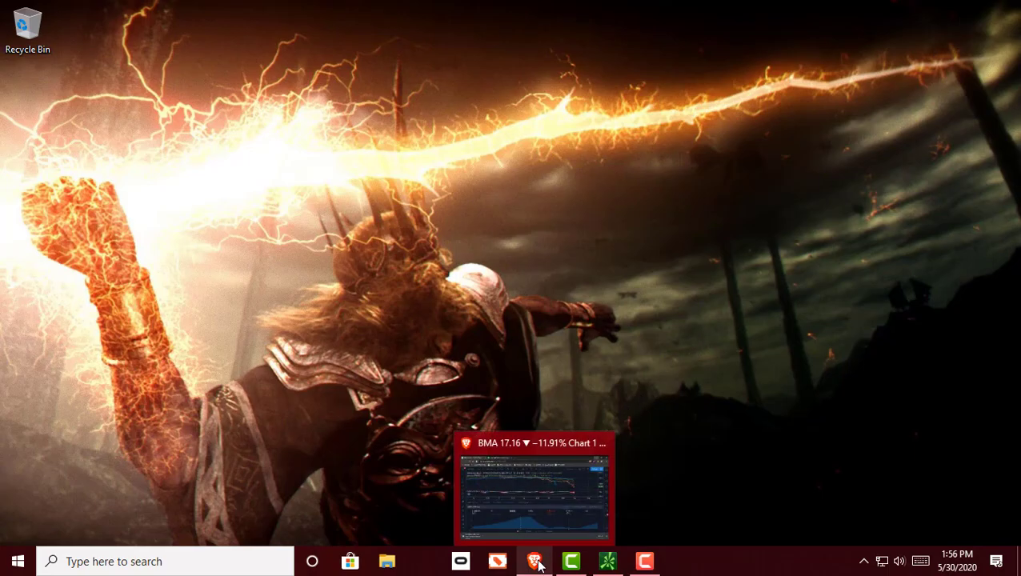
left_click(523, 501)
left_click(75, 88)
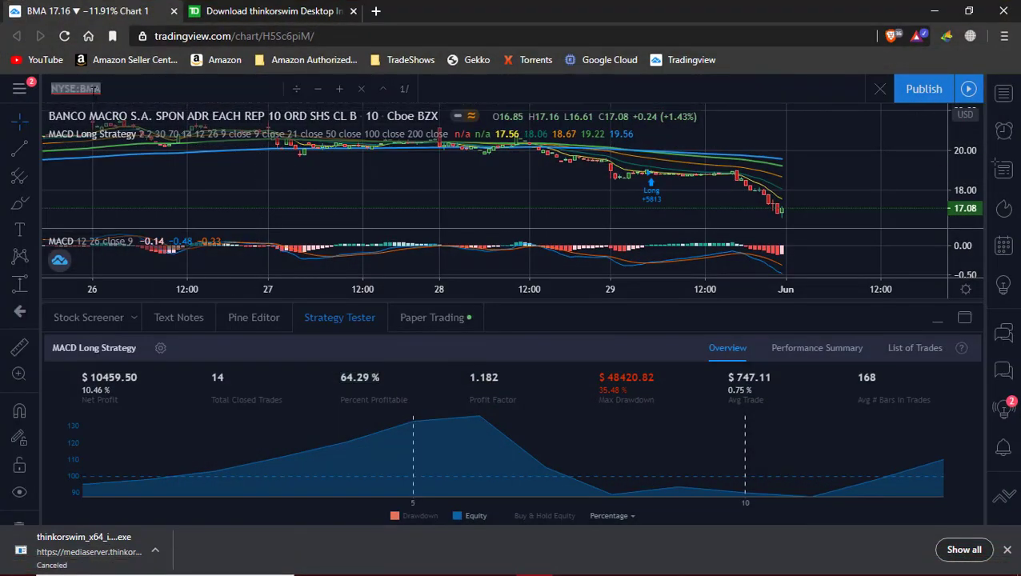
type("NXTC")
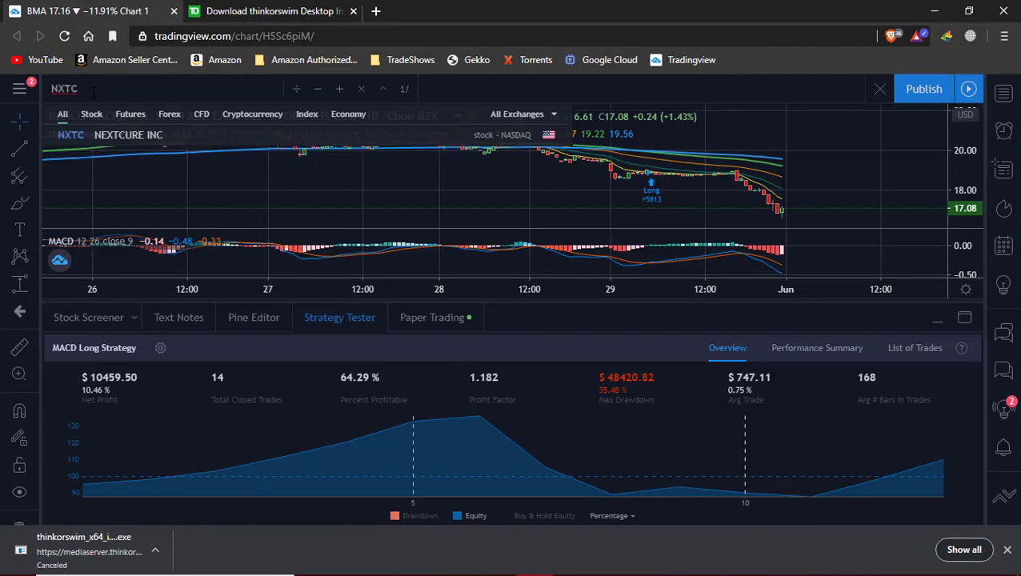
left_click(149, 138)
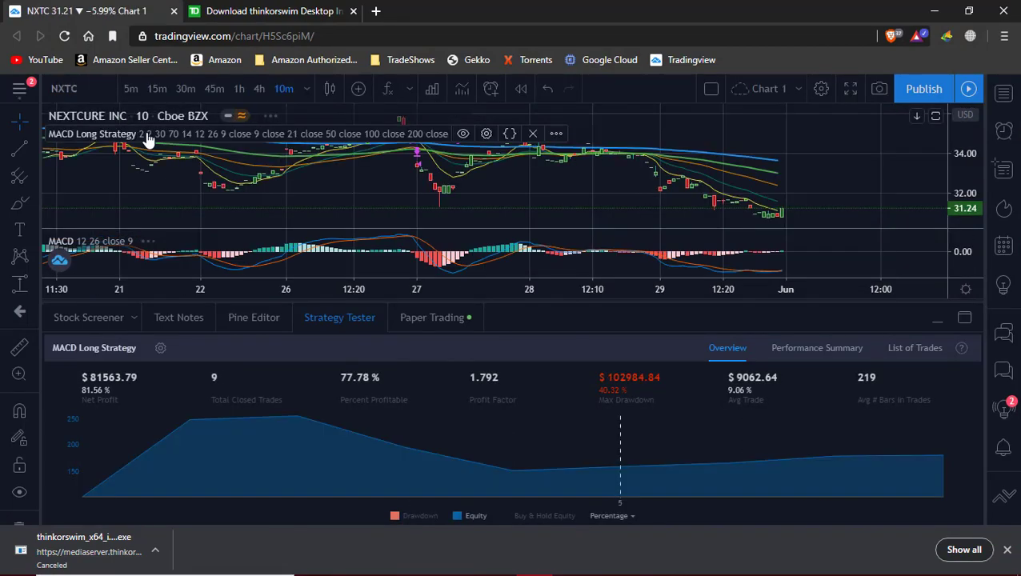
Set NXTC to 15-minute bars and highlight the 66.67% Percent Profitable result
left_click(151, 88)
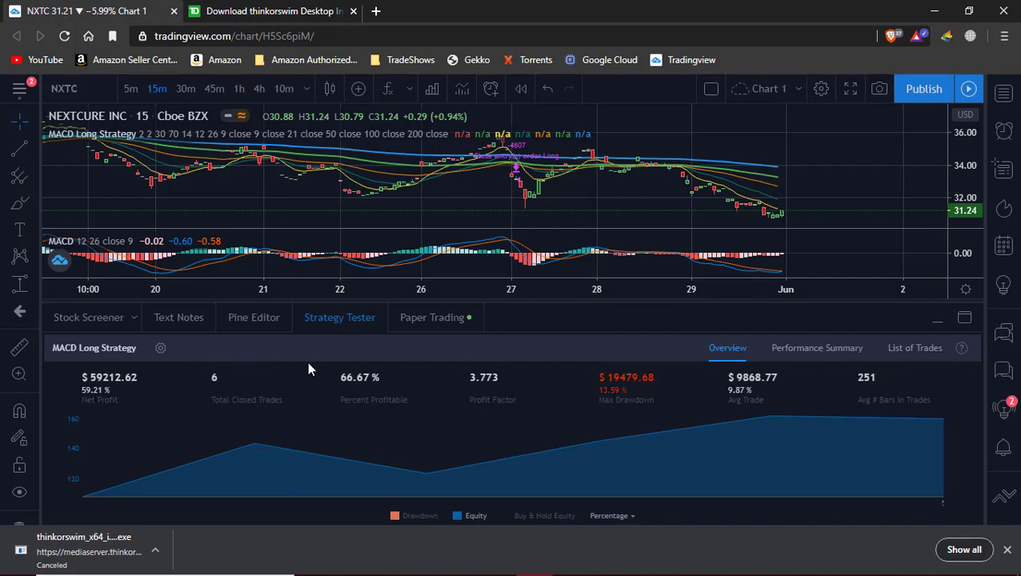
double_click(343, 377)
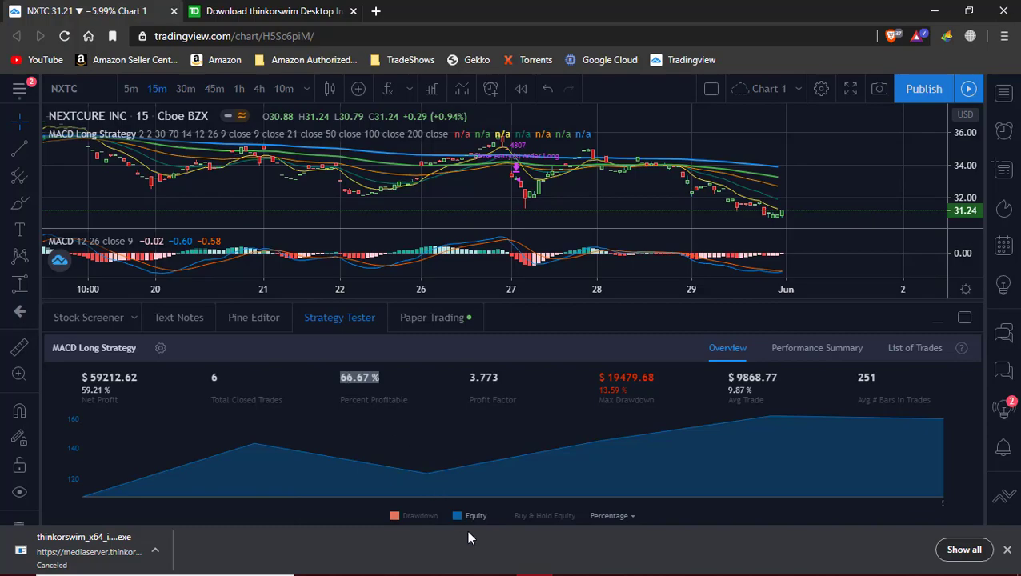
mouse_move(520, 570)
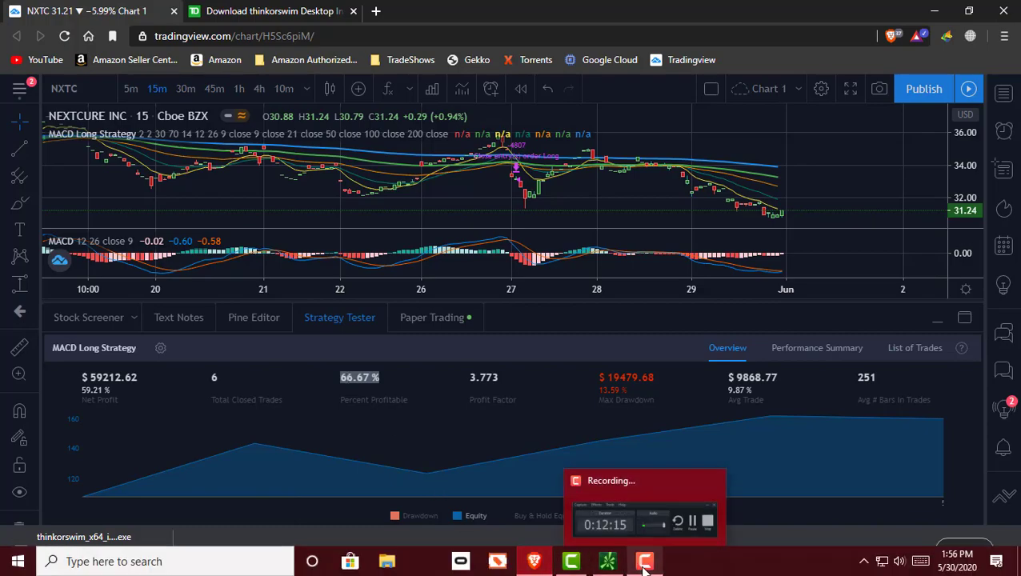
Return to thinkorswim's Stock Hacker results and open the custom study's 15m aggregation choices
left_click(608, 563)
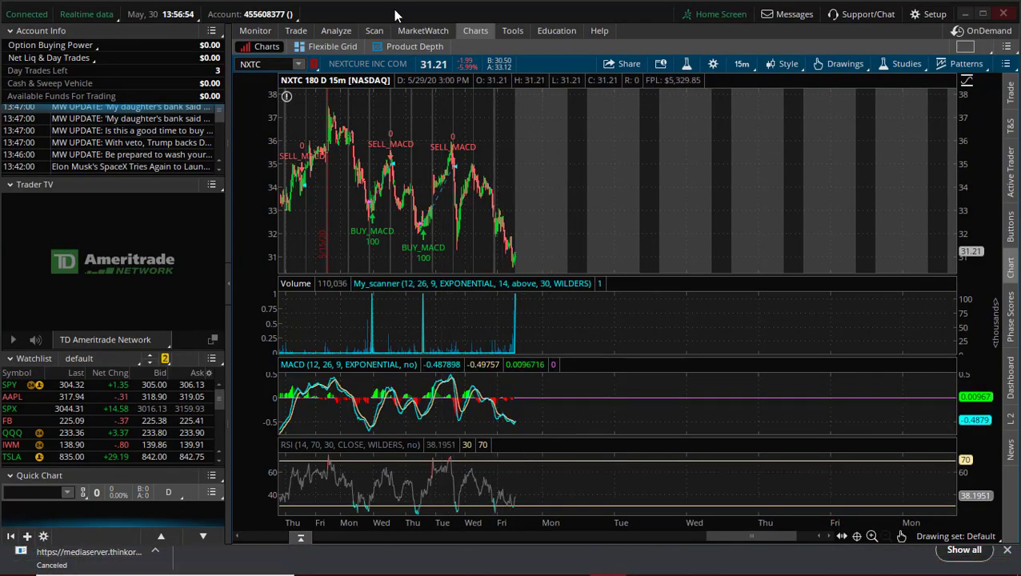
left_click(376, 30)
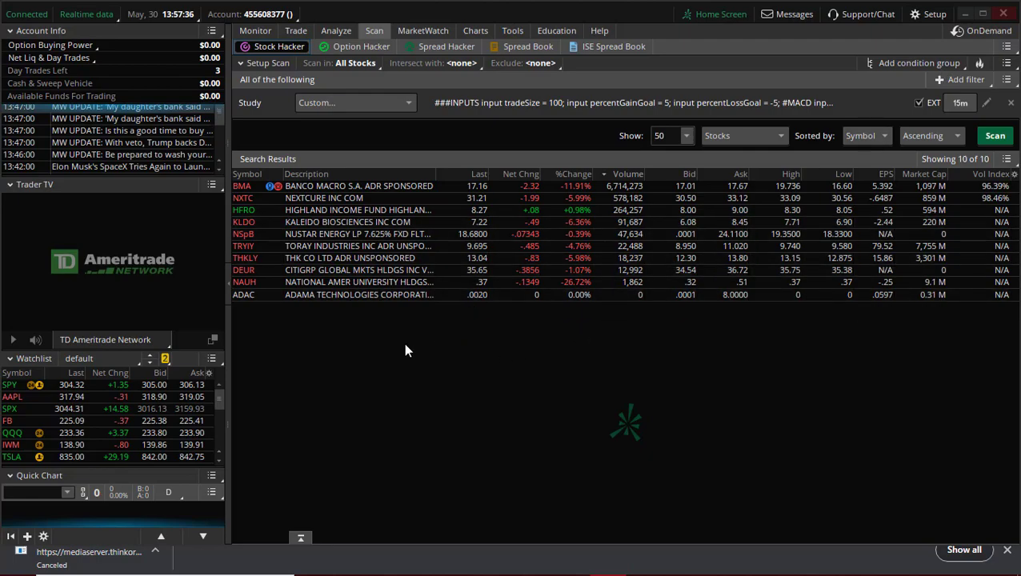
left_click(958, 103)
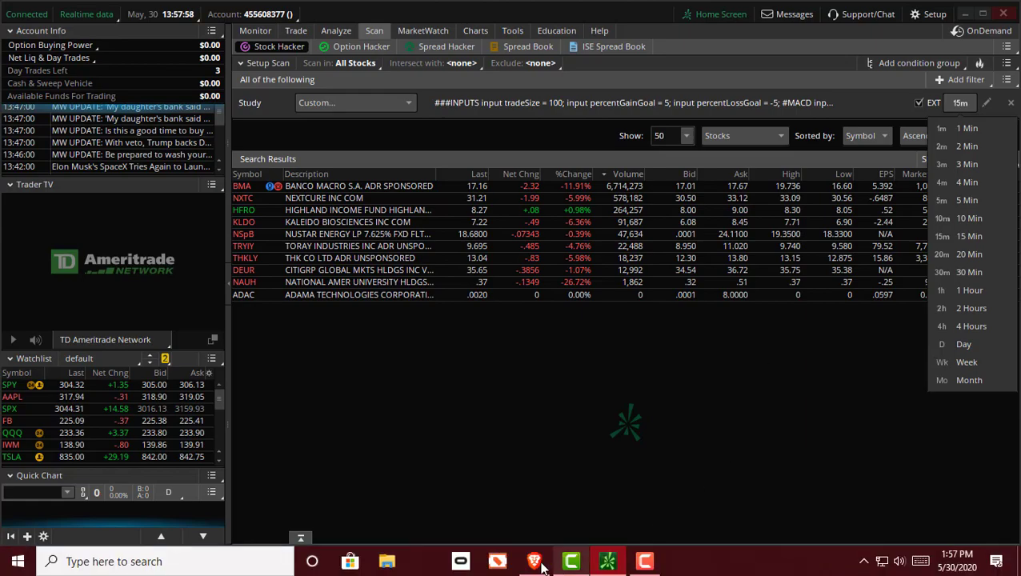
Switch to TradingView, collapse the Strategy Tester and open the Watchlist panel
left_click(535, 562)
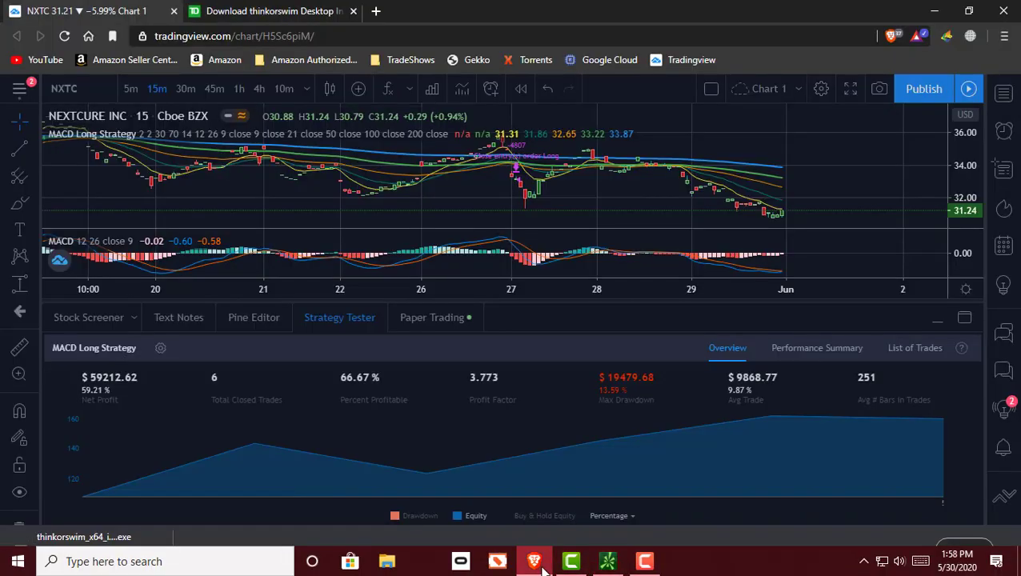
left_click(936, 321)
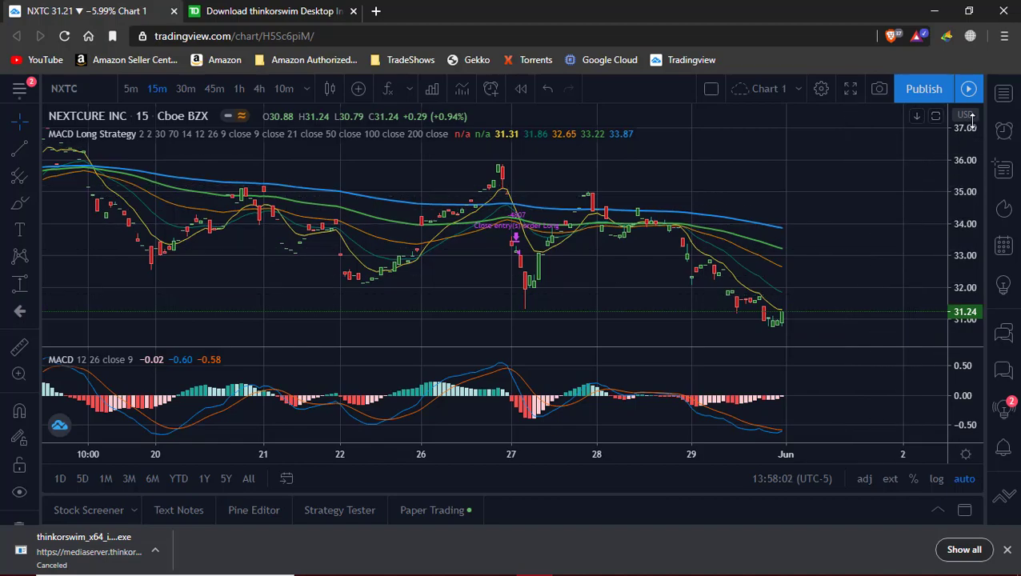
left_click(1006, 96)
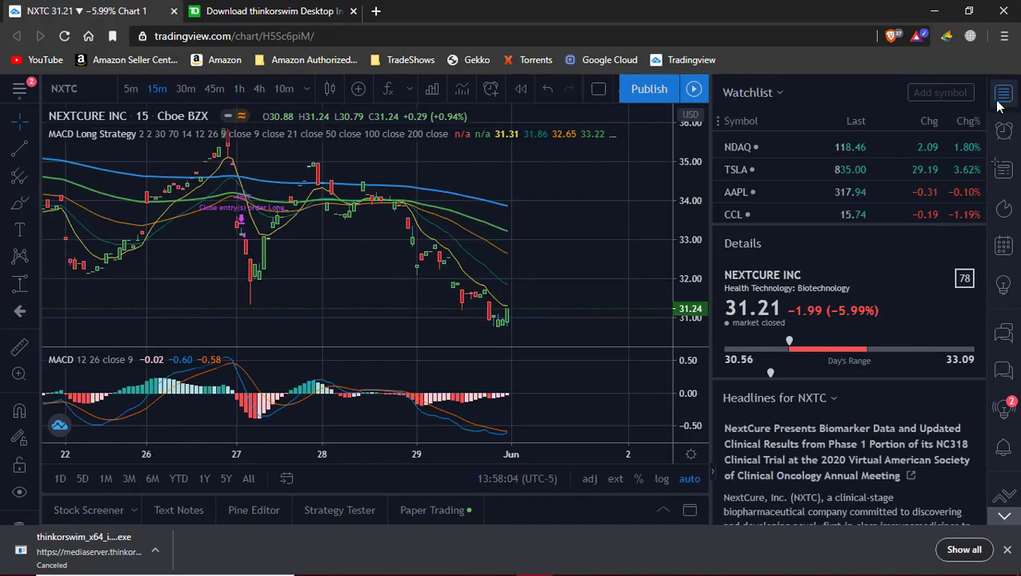
Chart TSLA, then AAPL from the watchlist, zoomed out to mid-May history
left_click(786, 169)
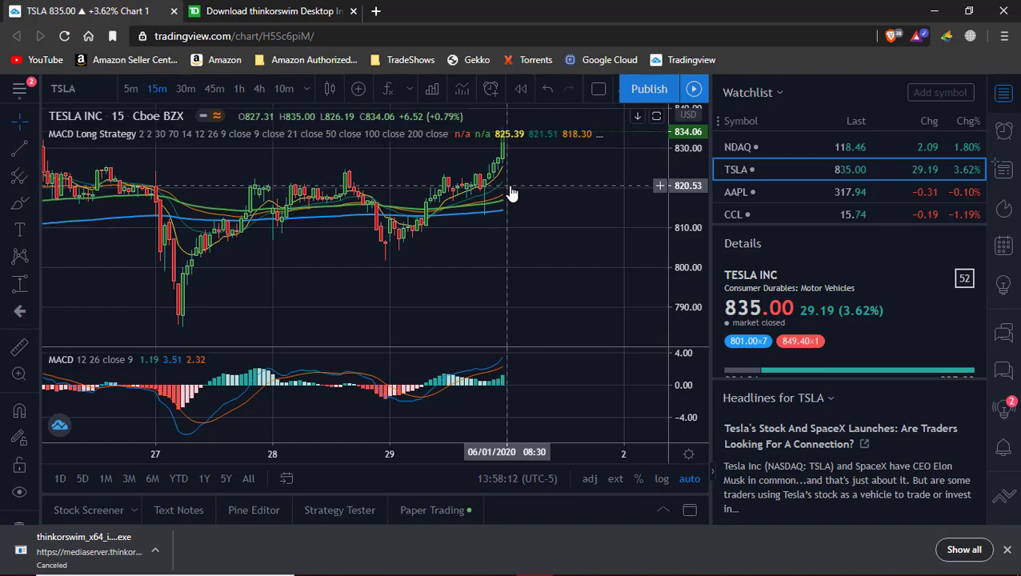
left_click(784, 192)
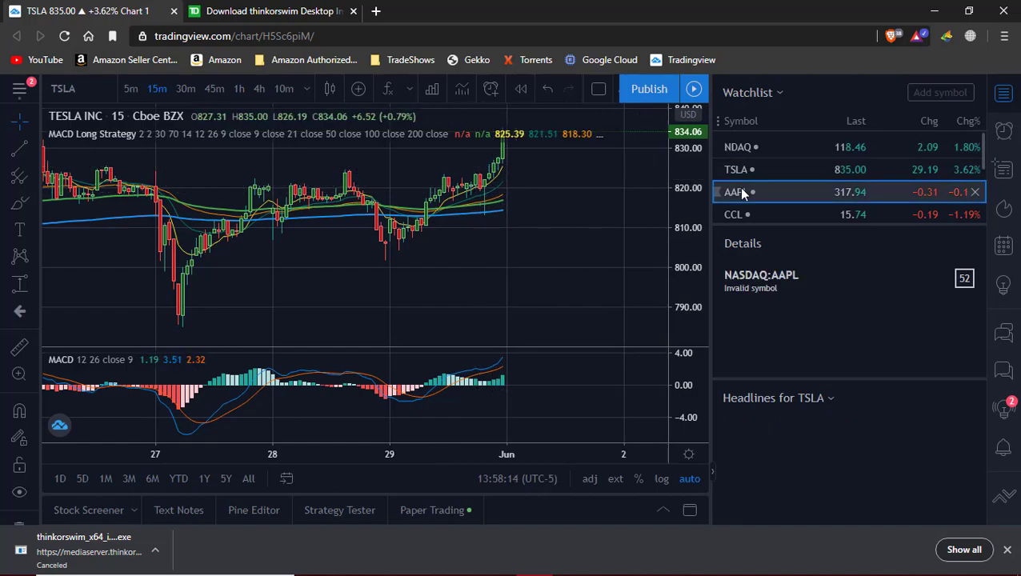
scroll(474, 211, "down", 5)
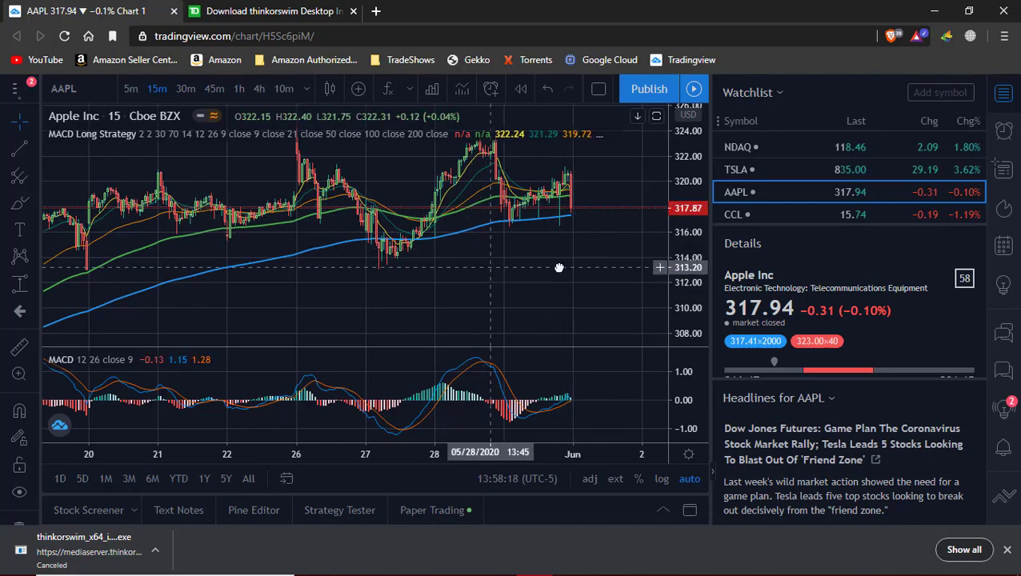
scroll(565, 262, "down", 5)
left_click_drag(328, 280, 397, 273)
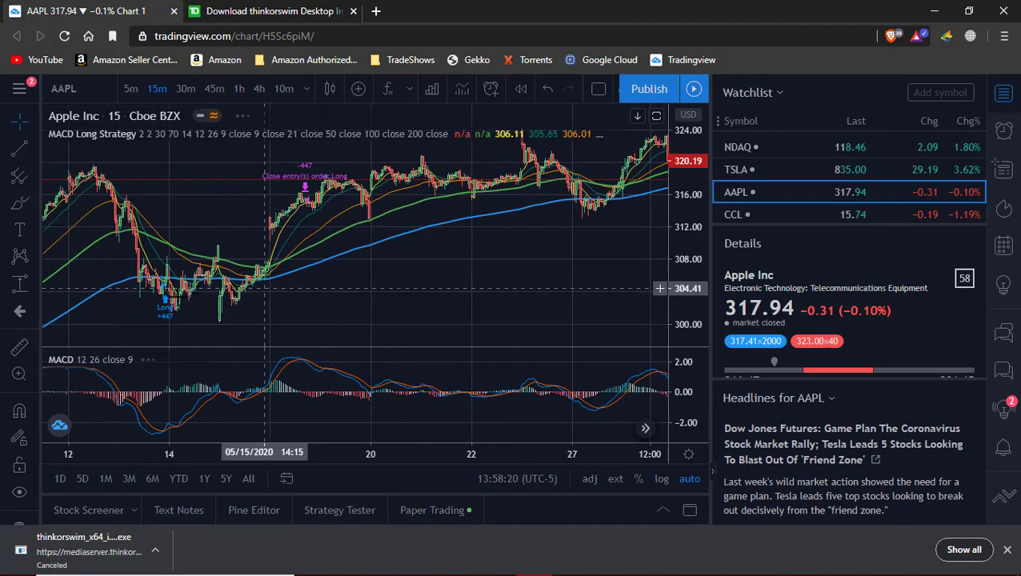